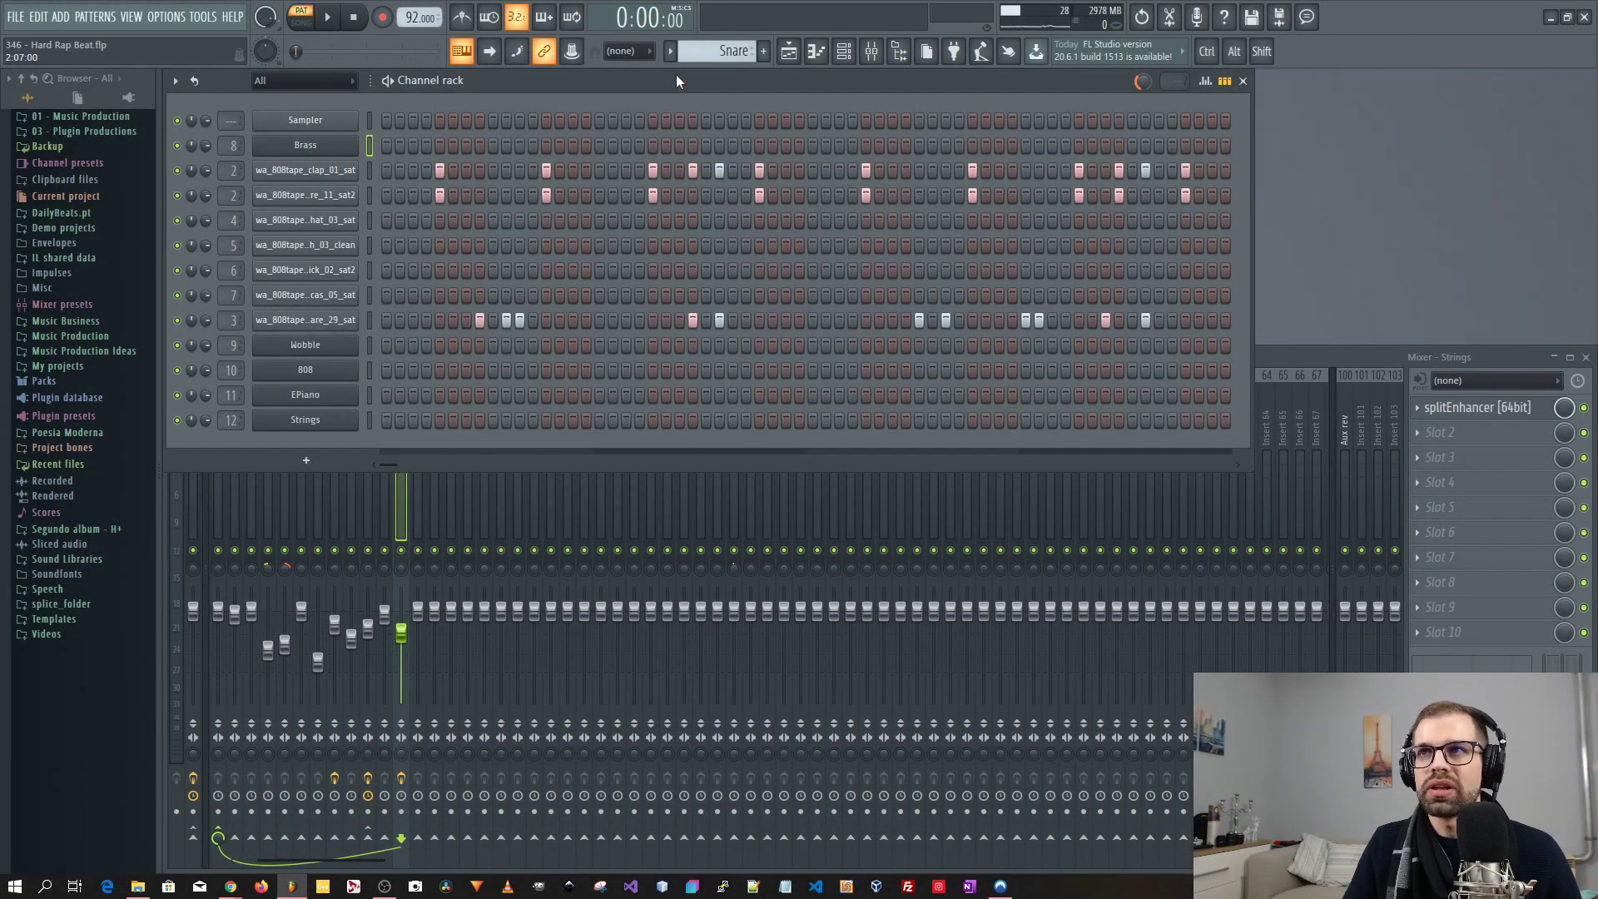
Play the Snare pattern, muting three drum channels, then unmute re_11_sat2 and cas_05_sat again.
key(space)
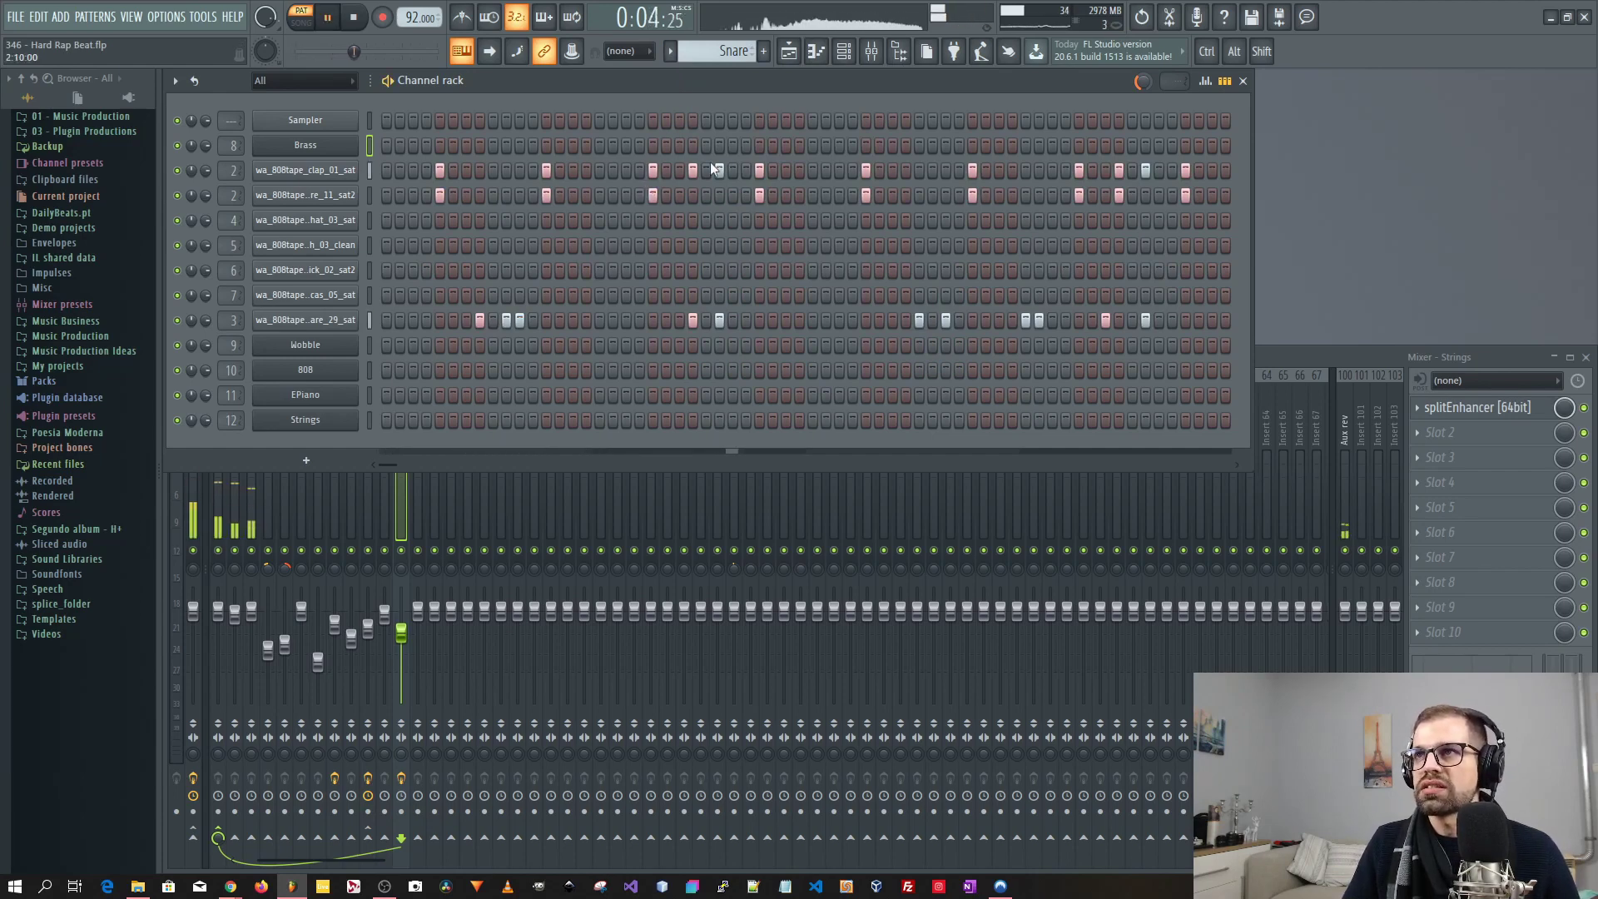
click(176, 195)
click(176, 294)
click(176, 320)
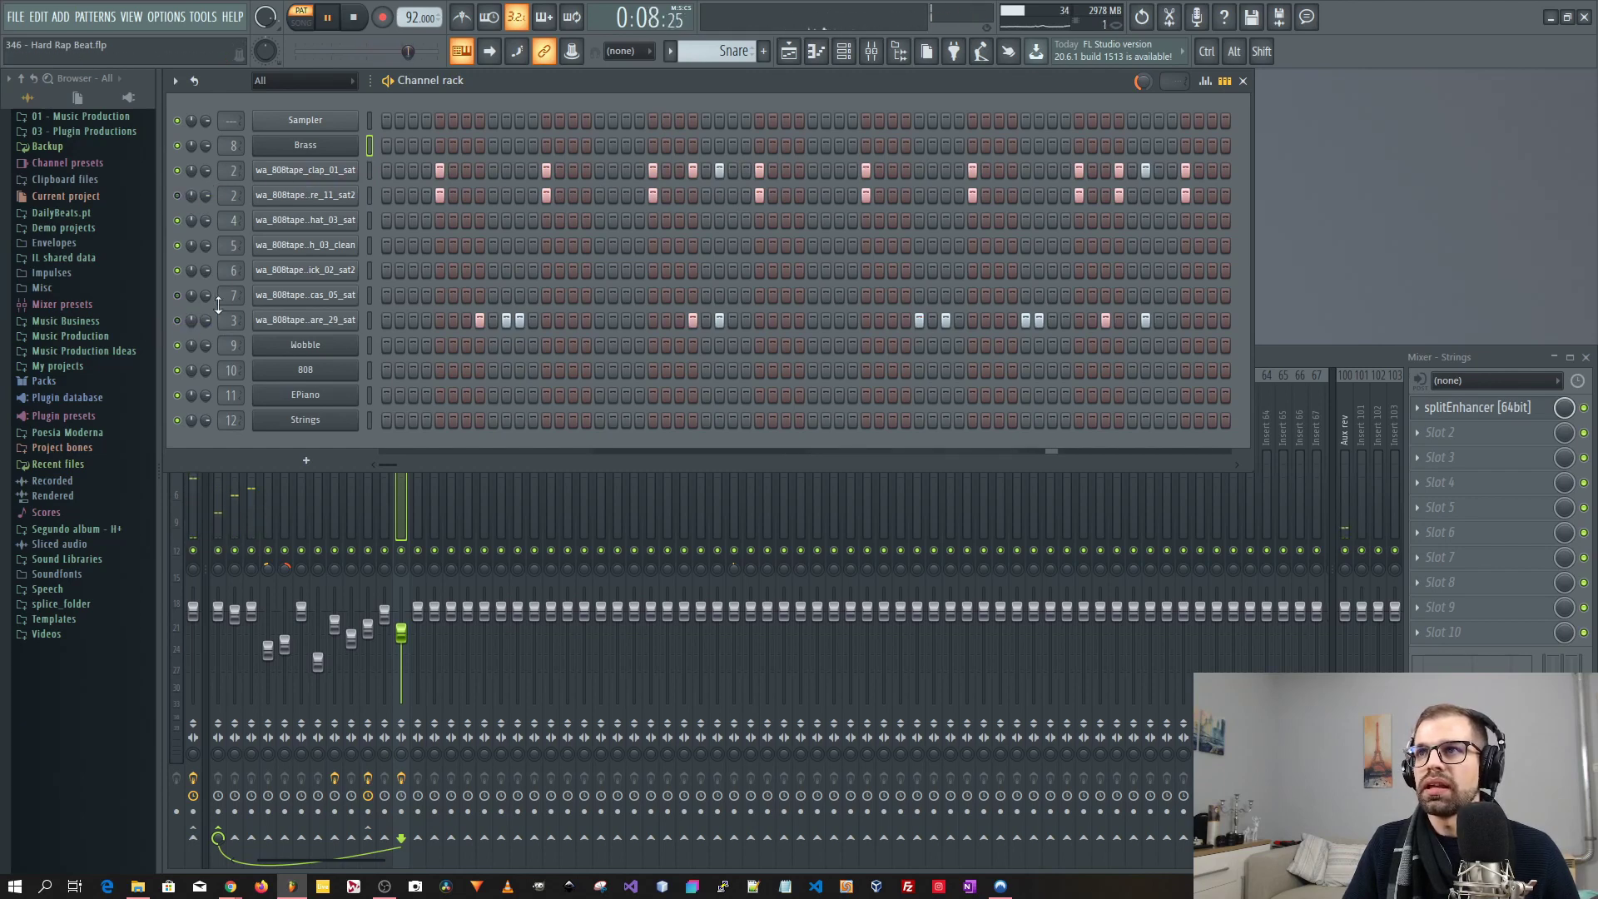
click(176, 195)
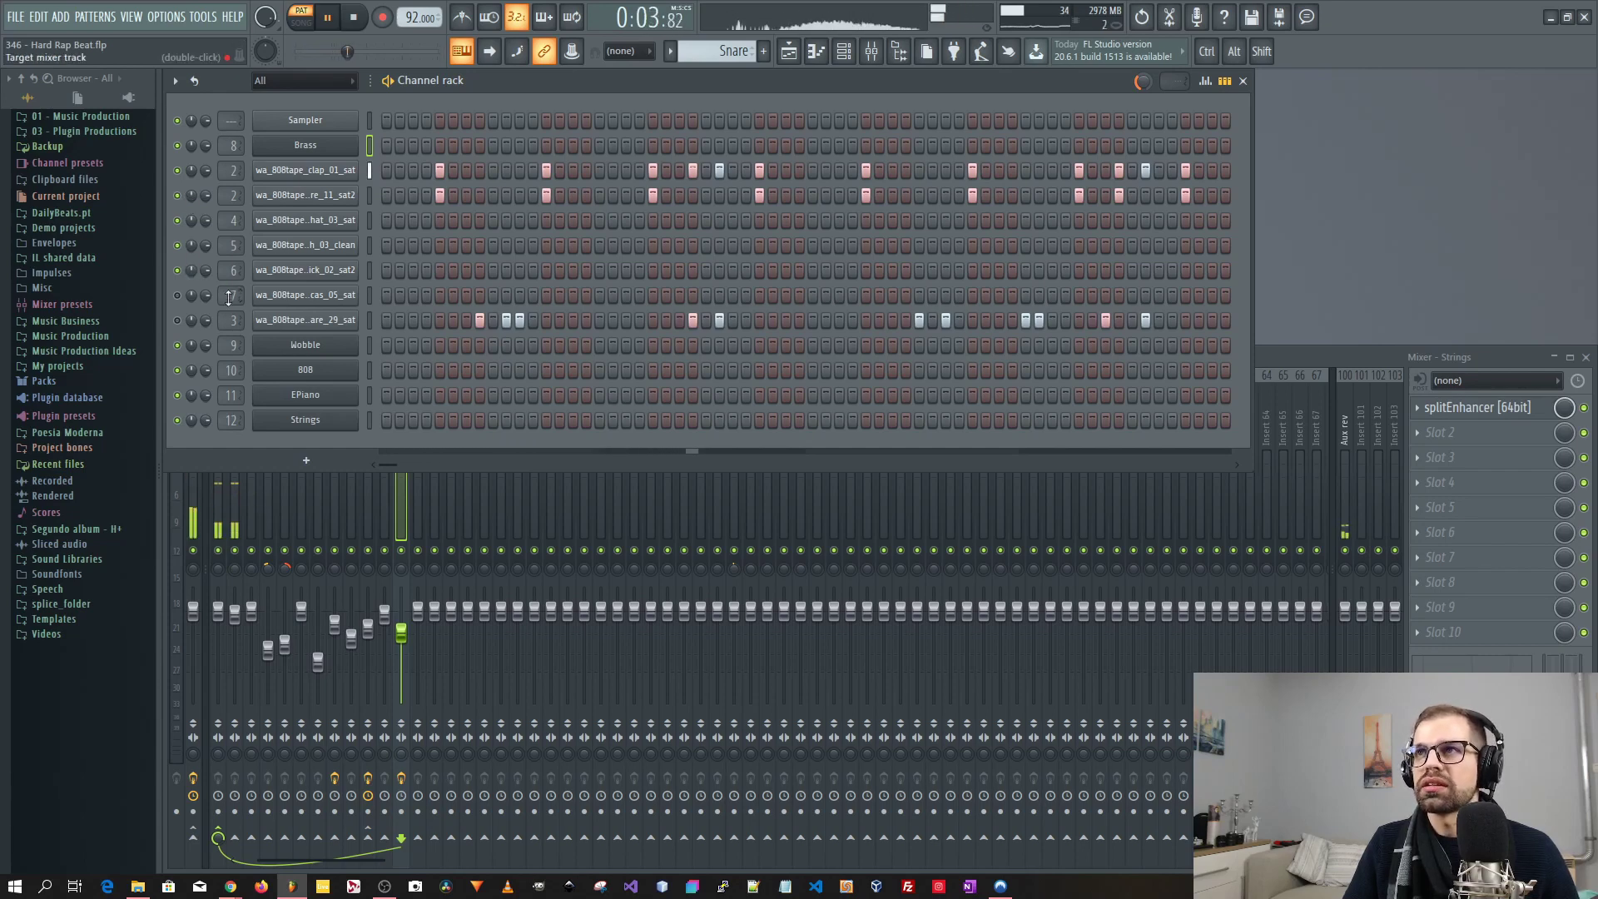
click(176, 295)
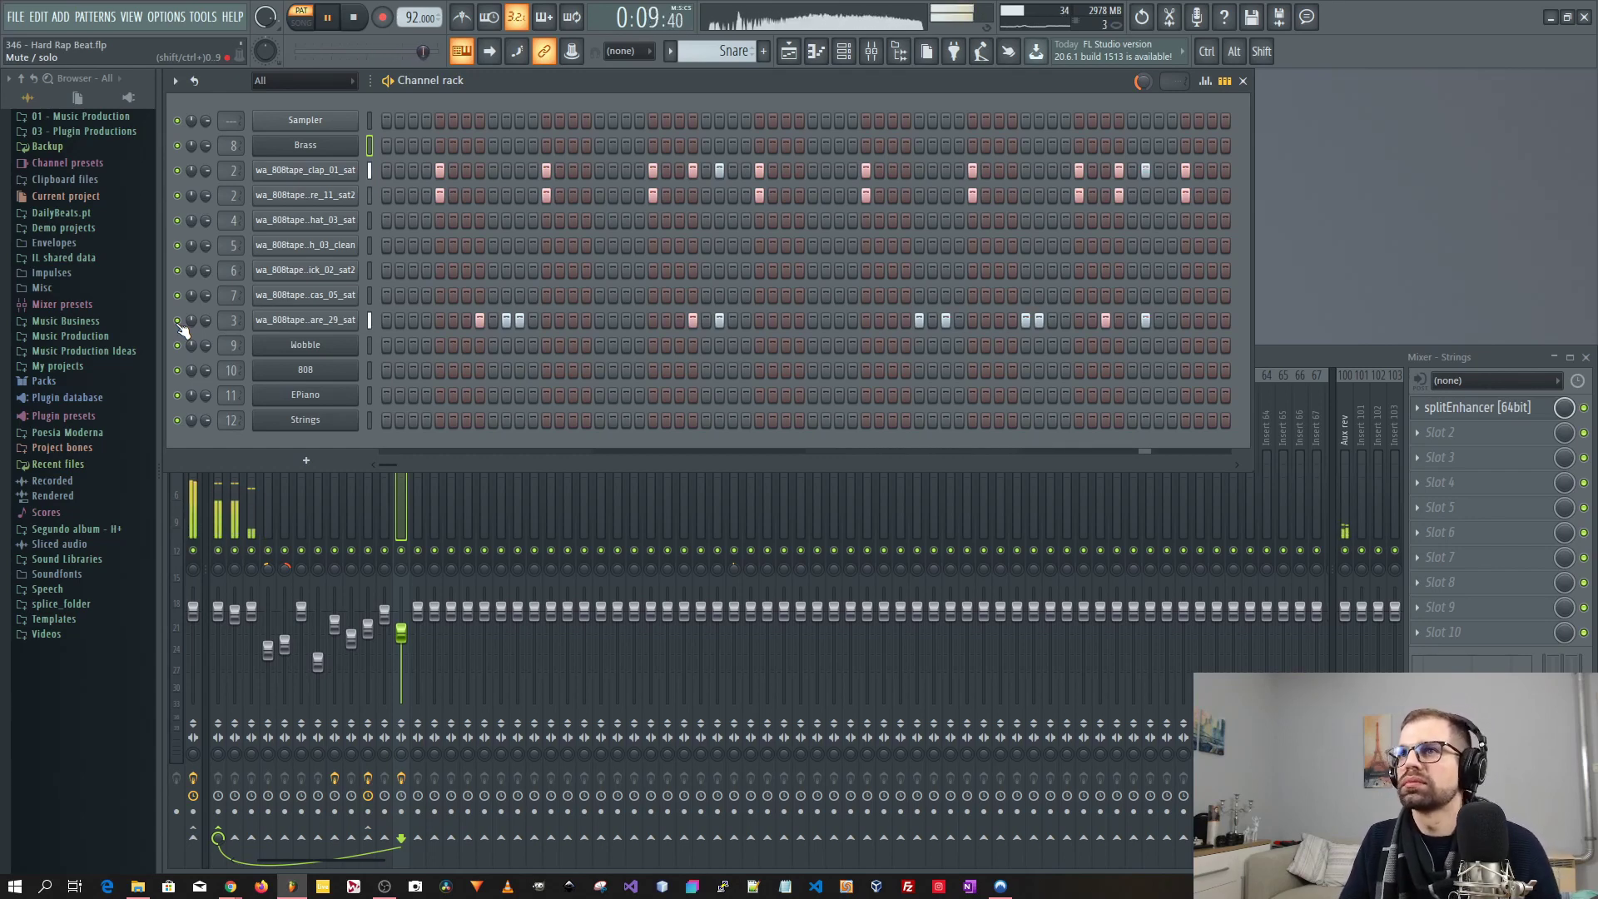
key(space)
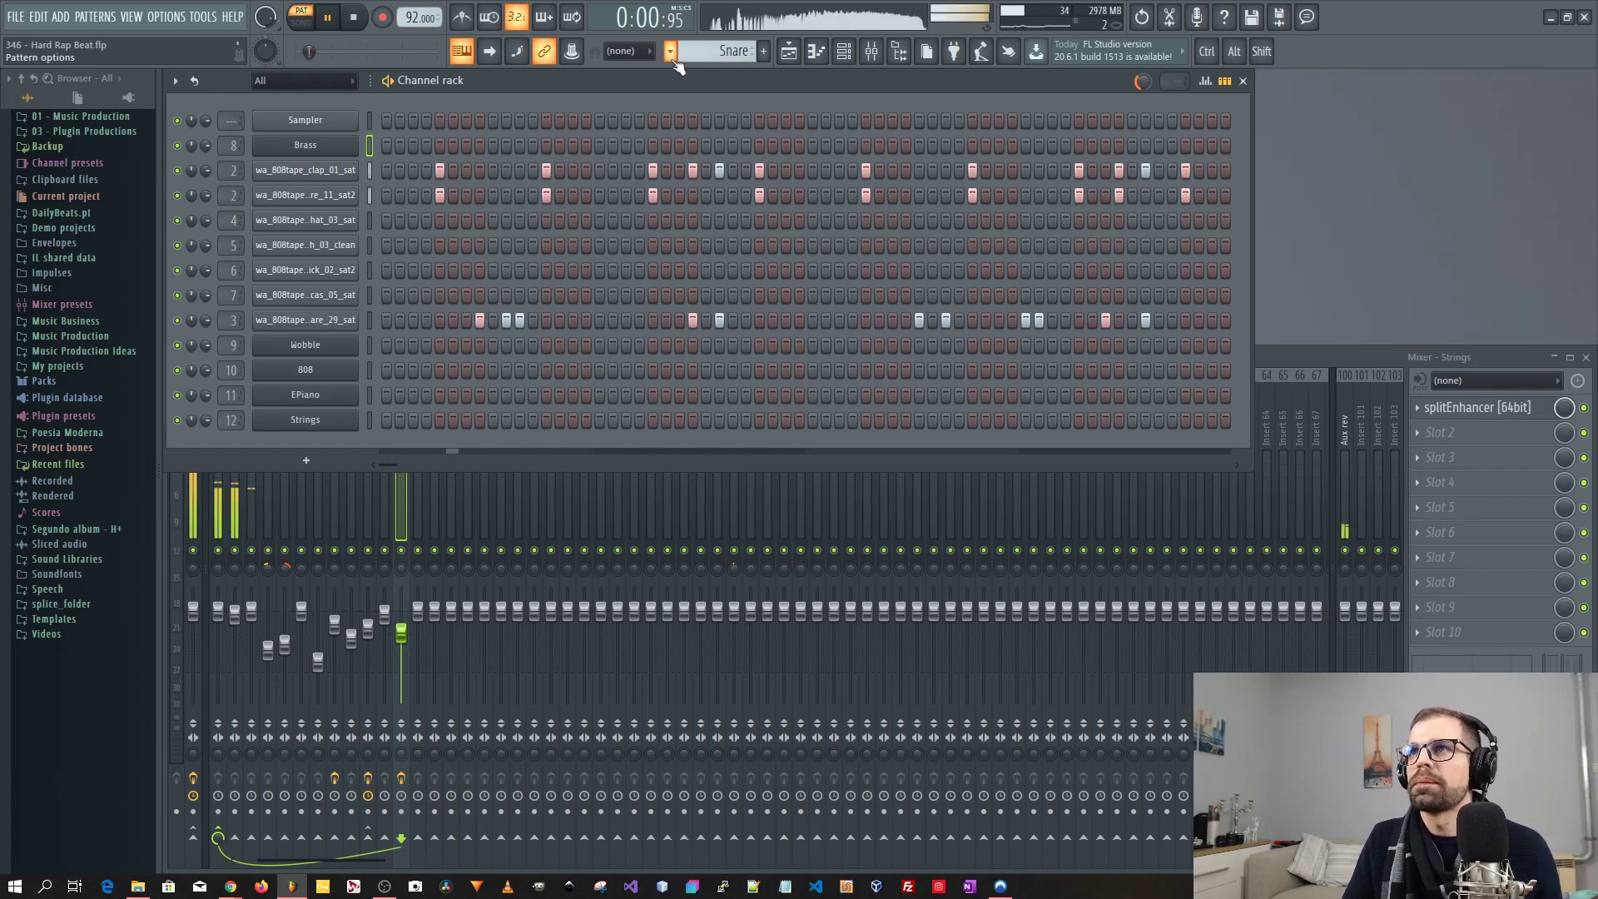
click(671, 52)
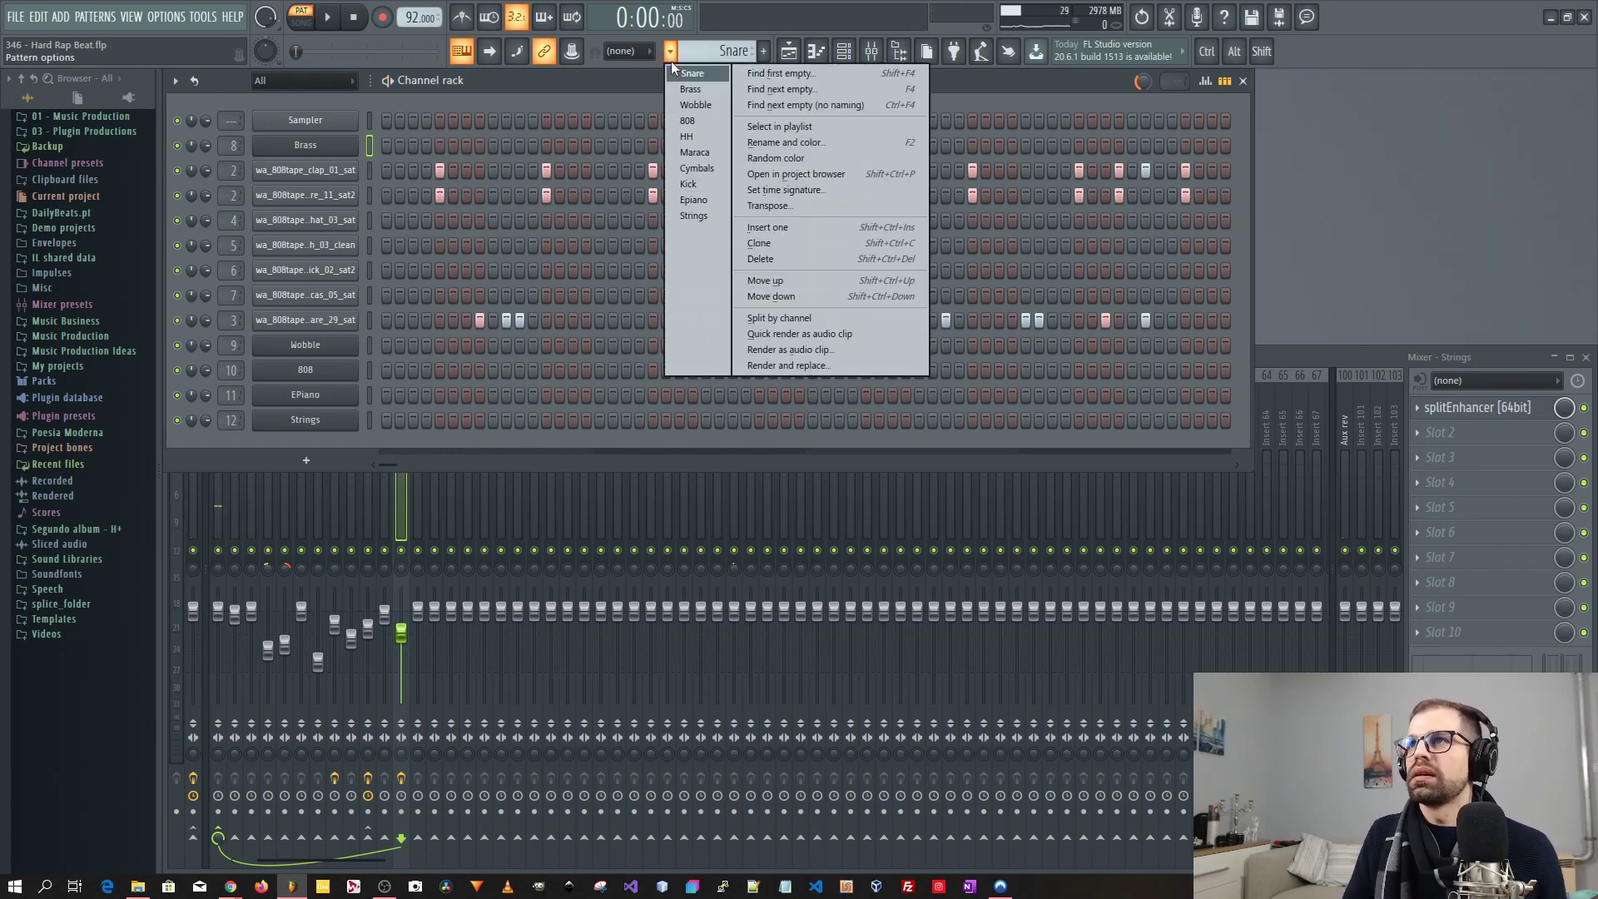
Switch to the HH pattern and play it through once.
click(698, 136)
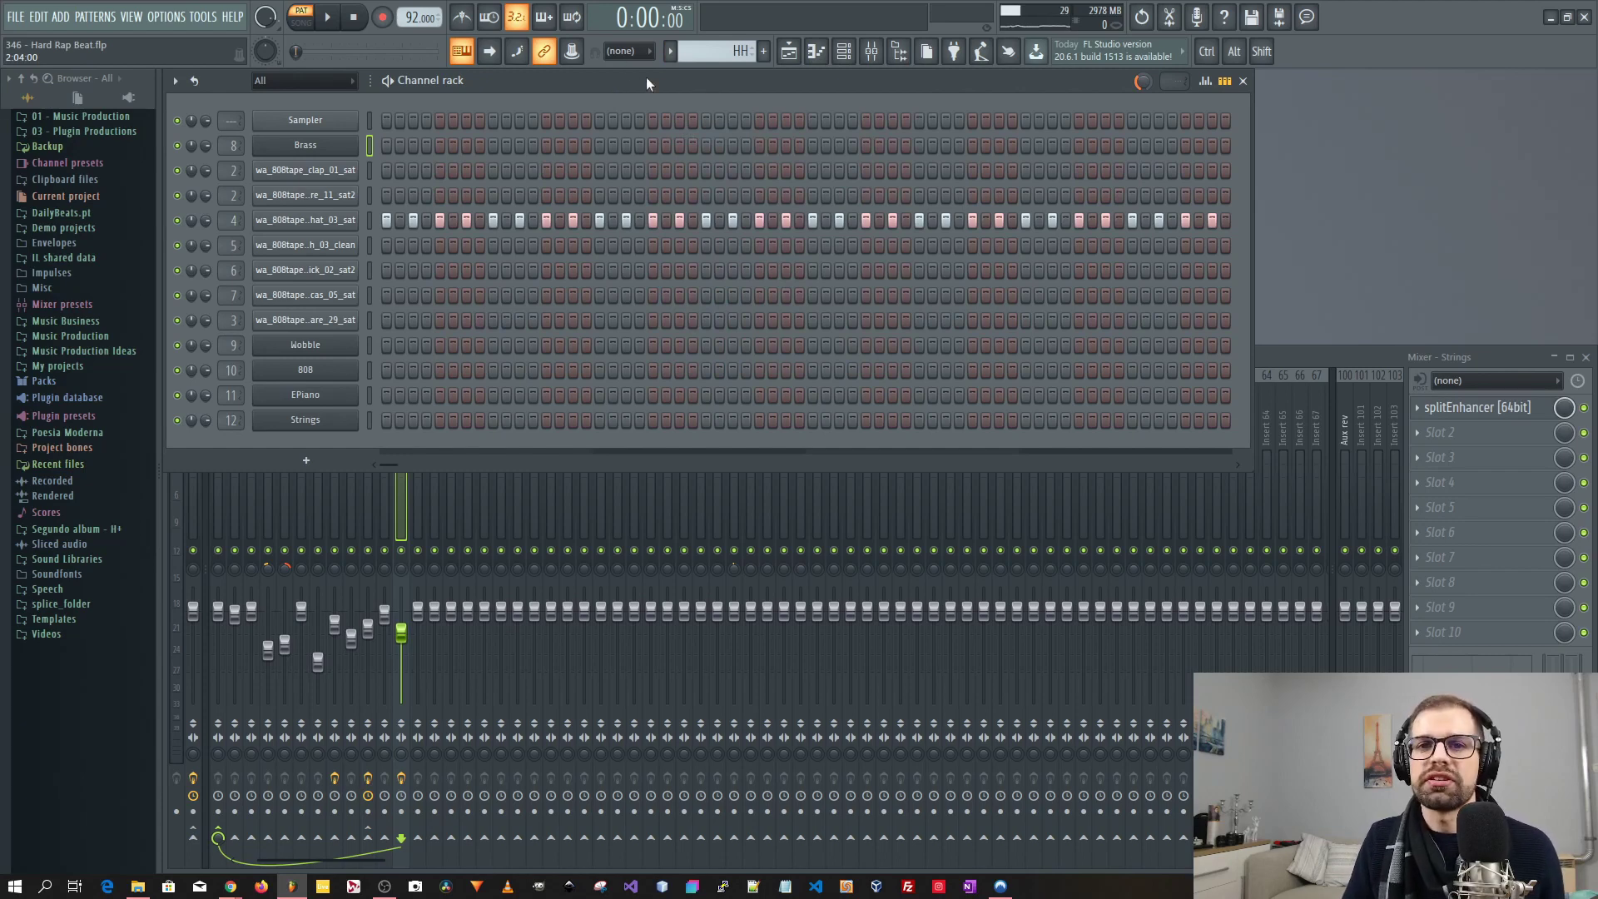
key(space)
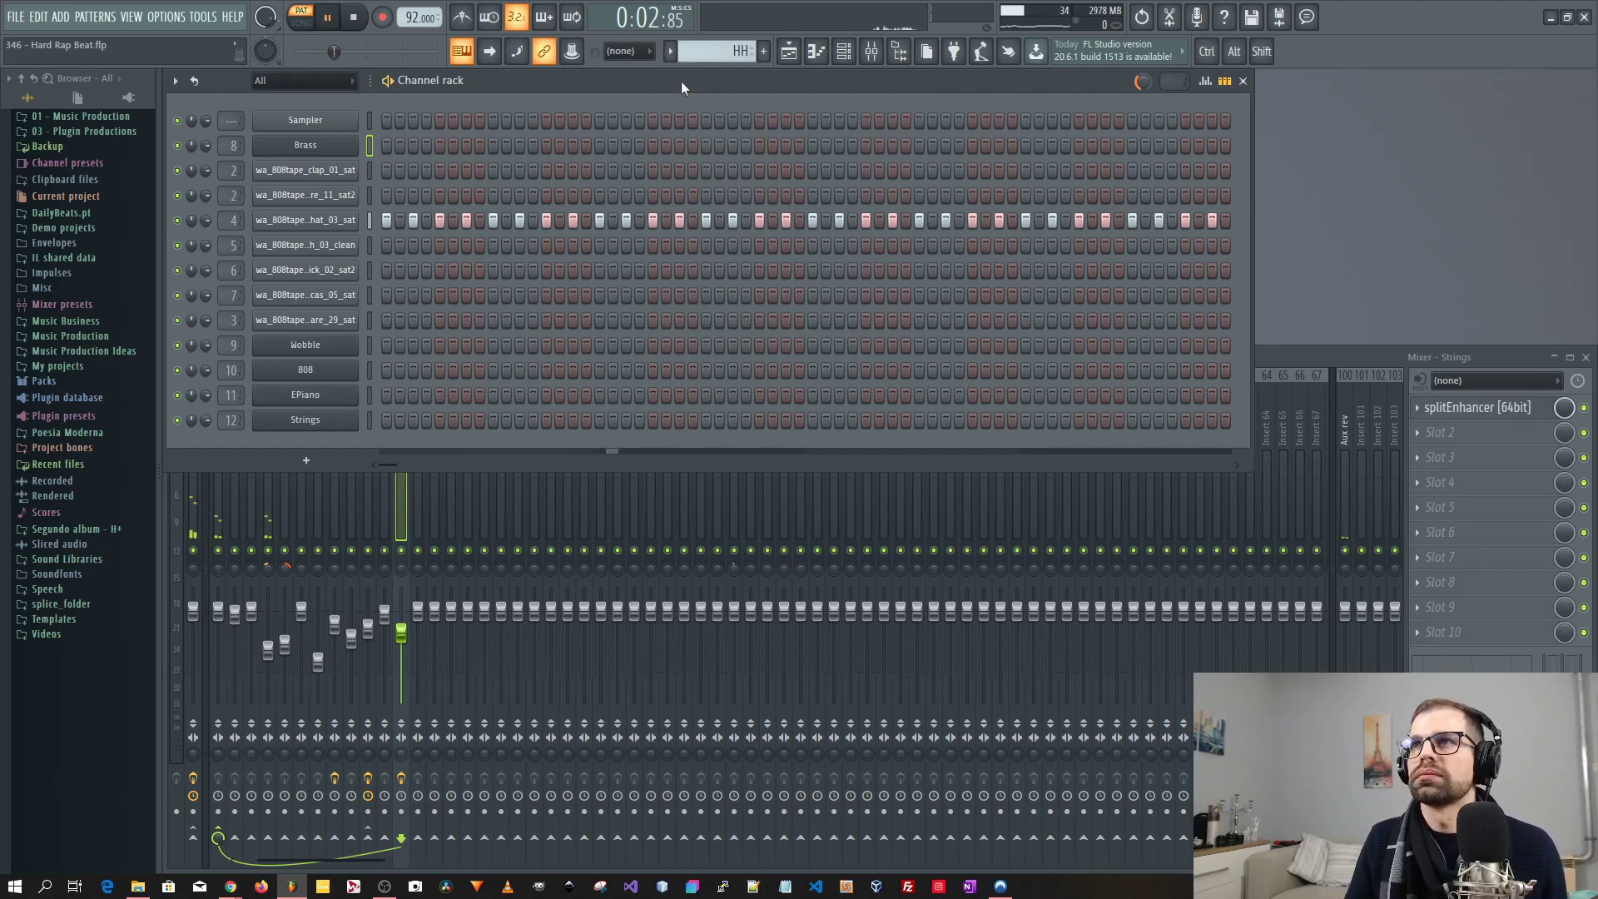
key(space)
Switch to the Maraca pattern and play it through once.
click(673, 52)
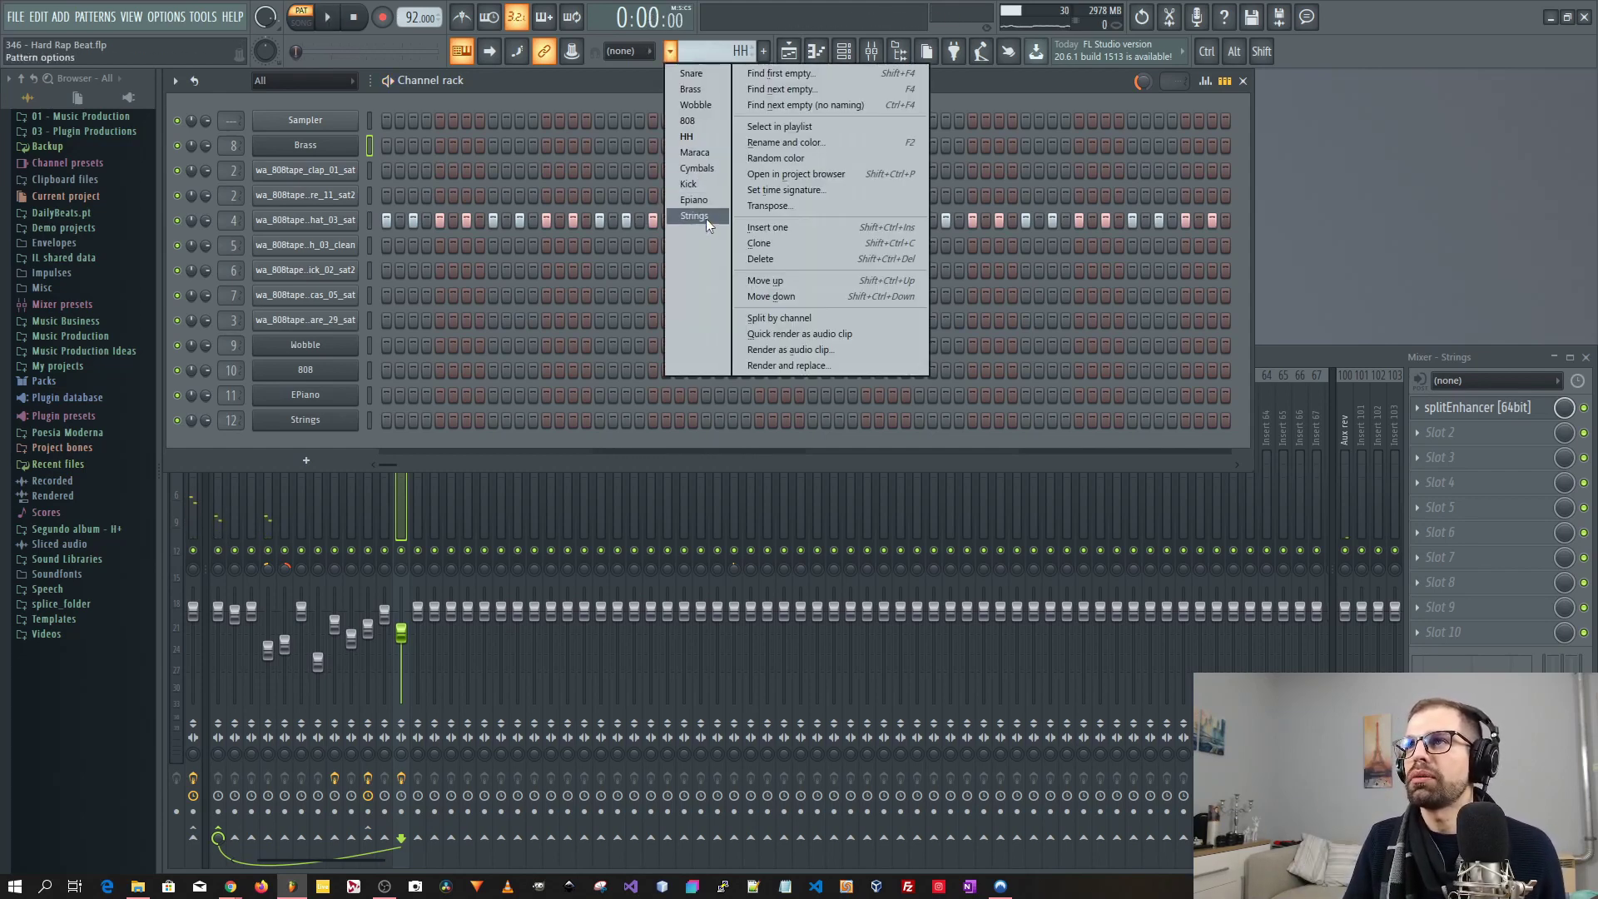
click(696, 153)
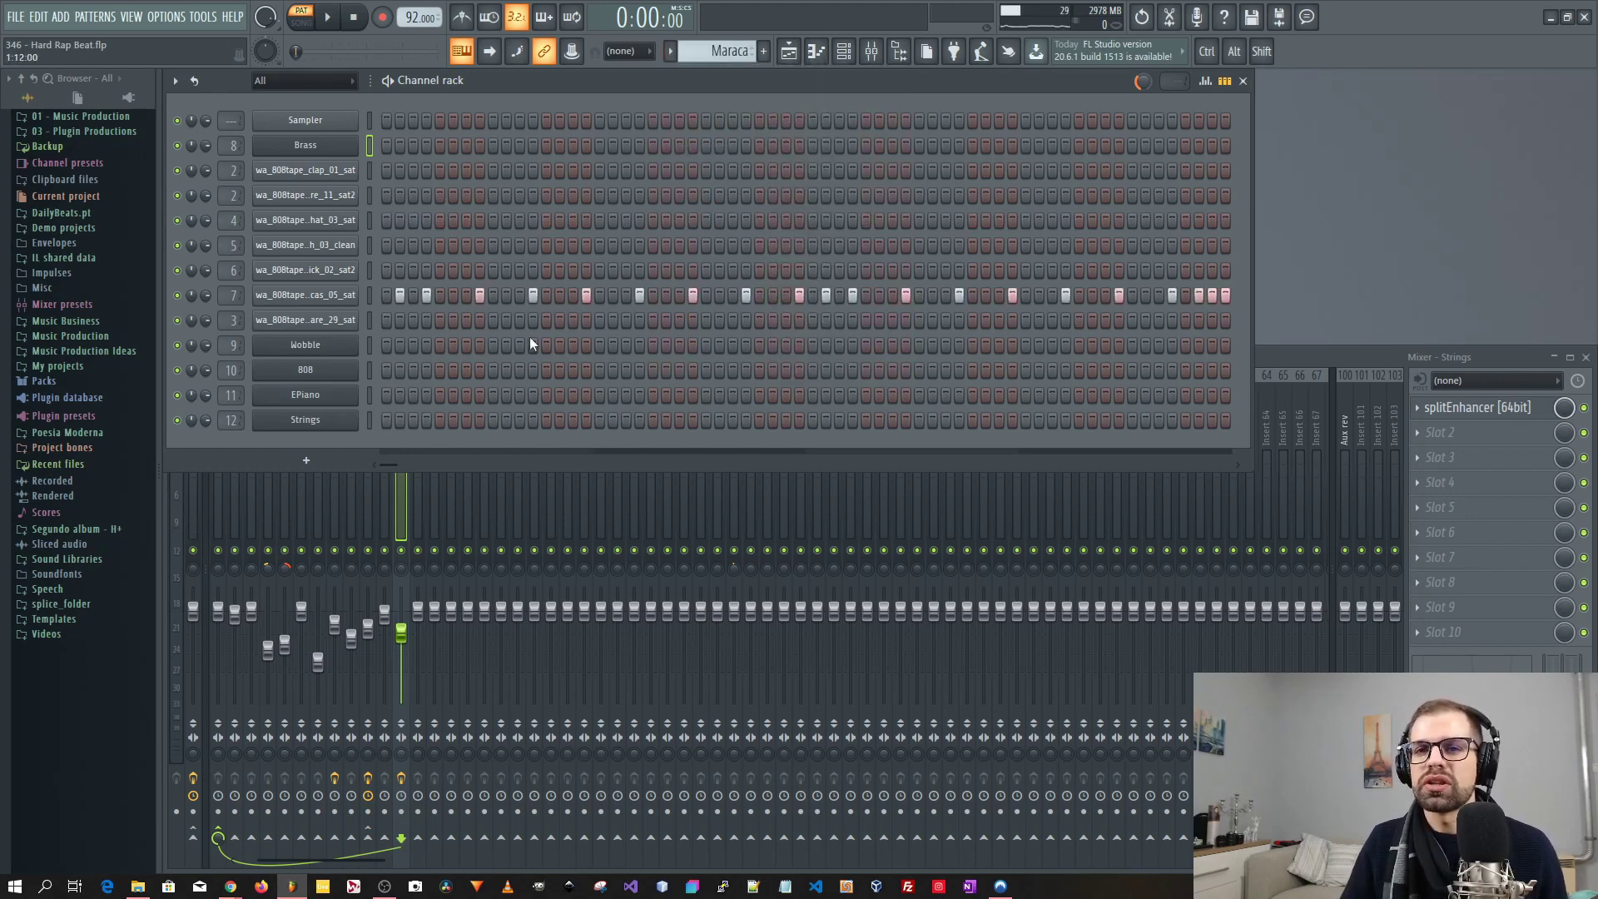
key(space)
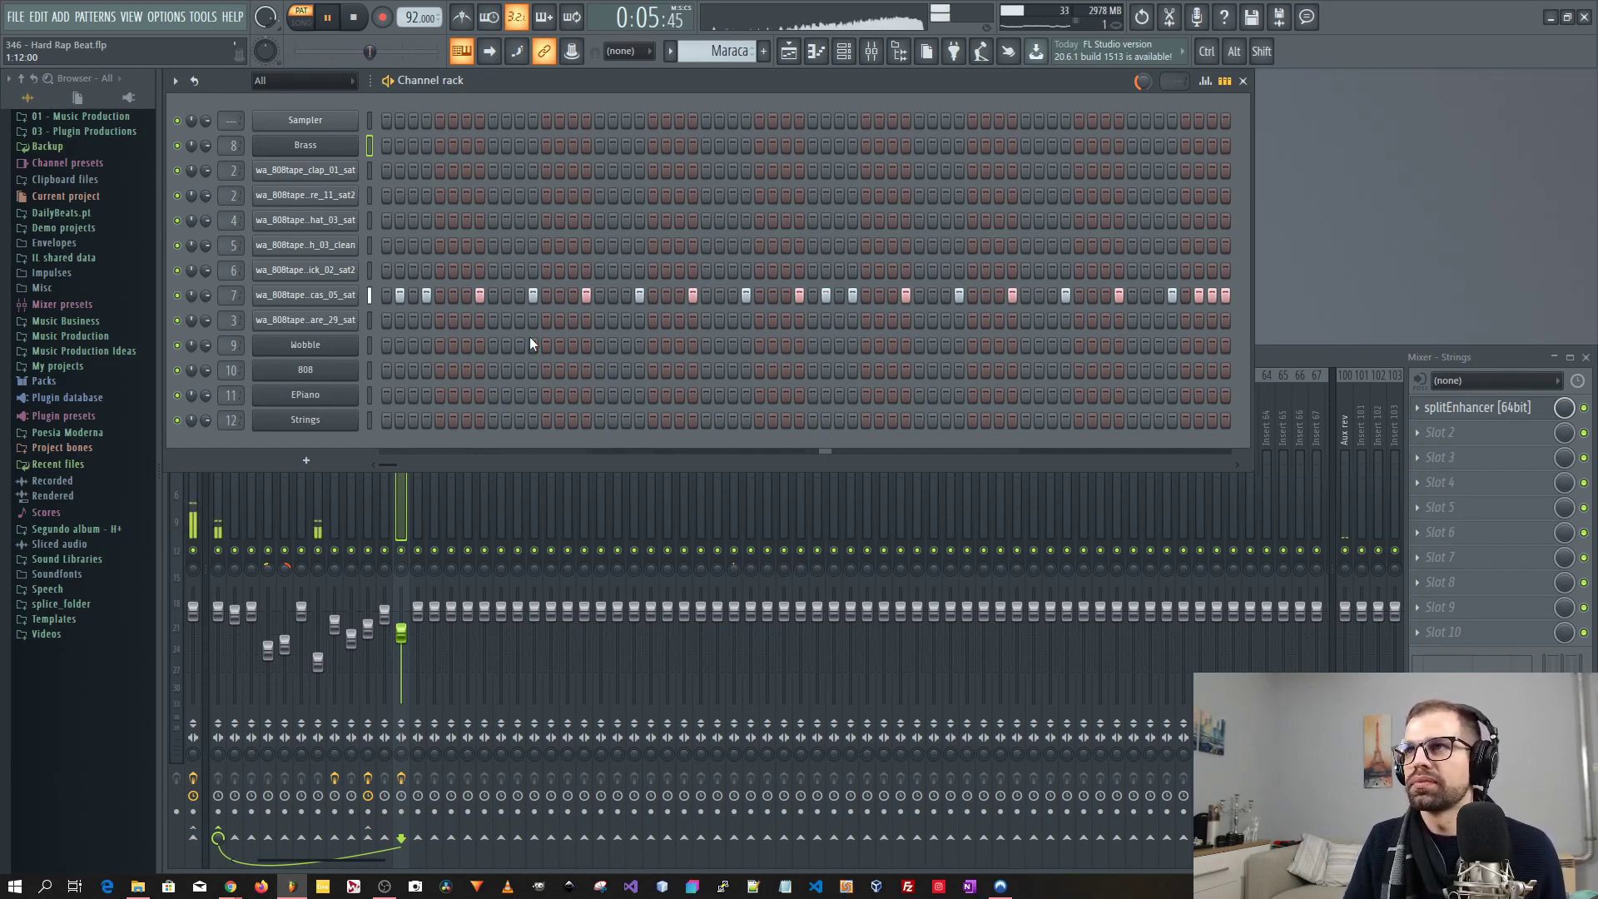
key(space)
click(670, 50)
Switch to the Cymbals pattern and play it through once.
click(687, 168)
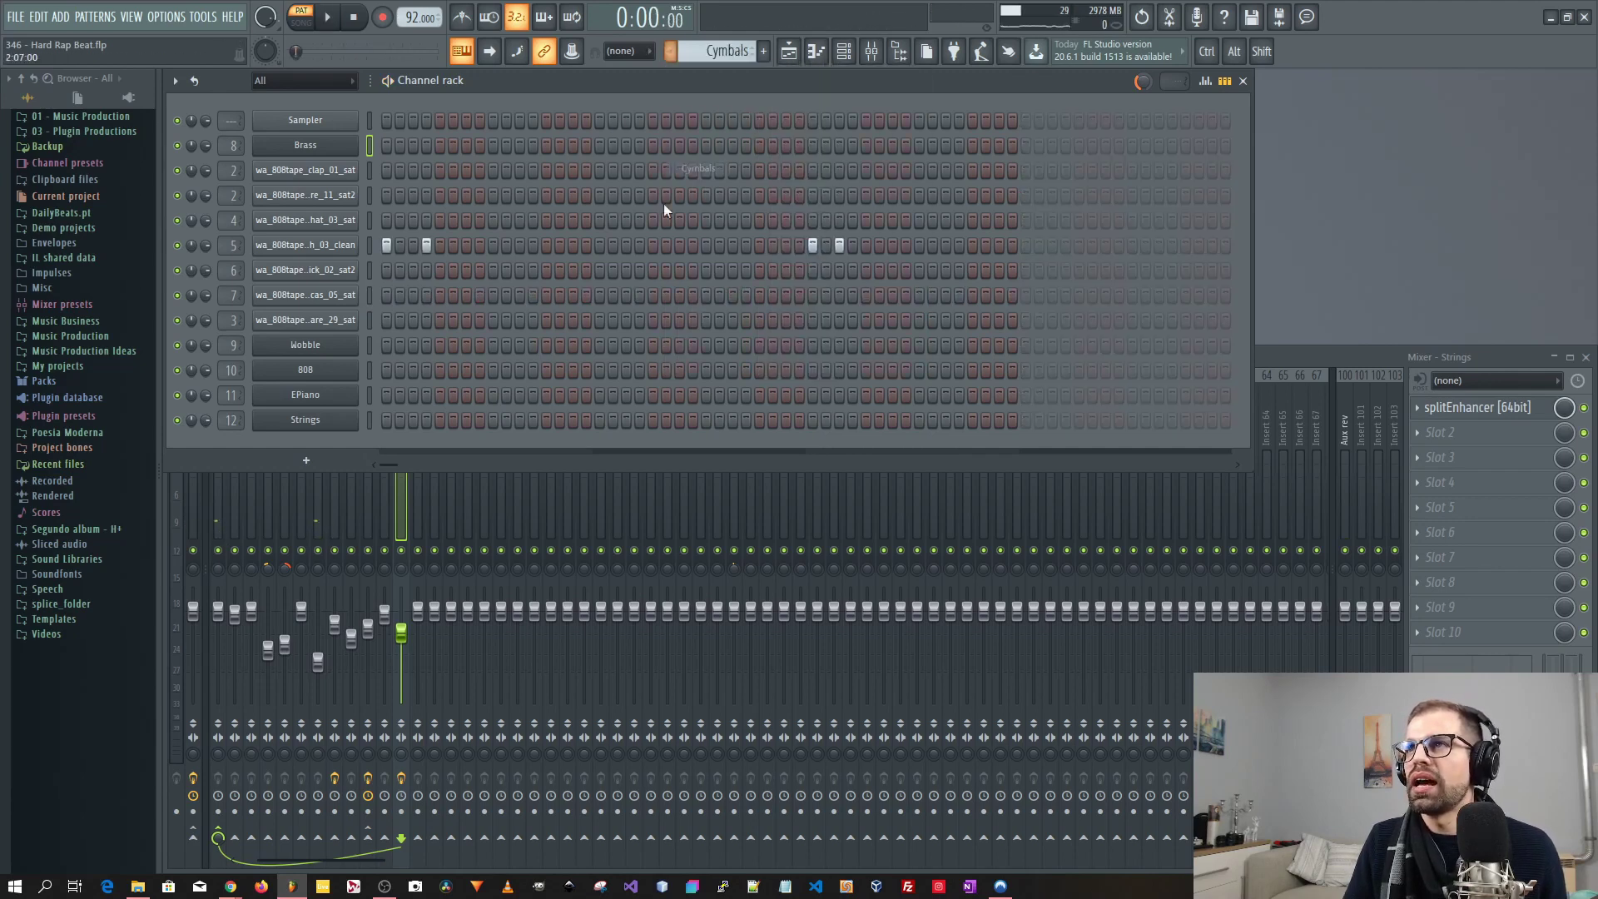
key(space)
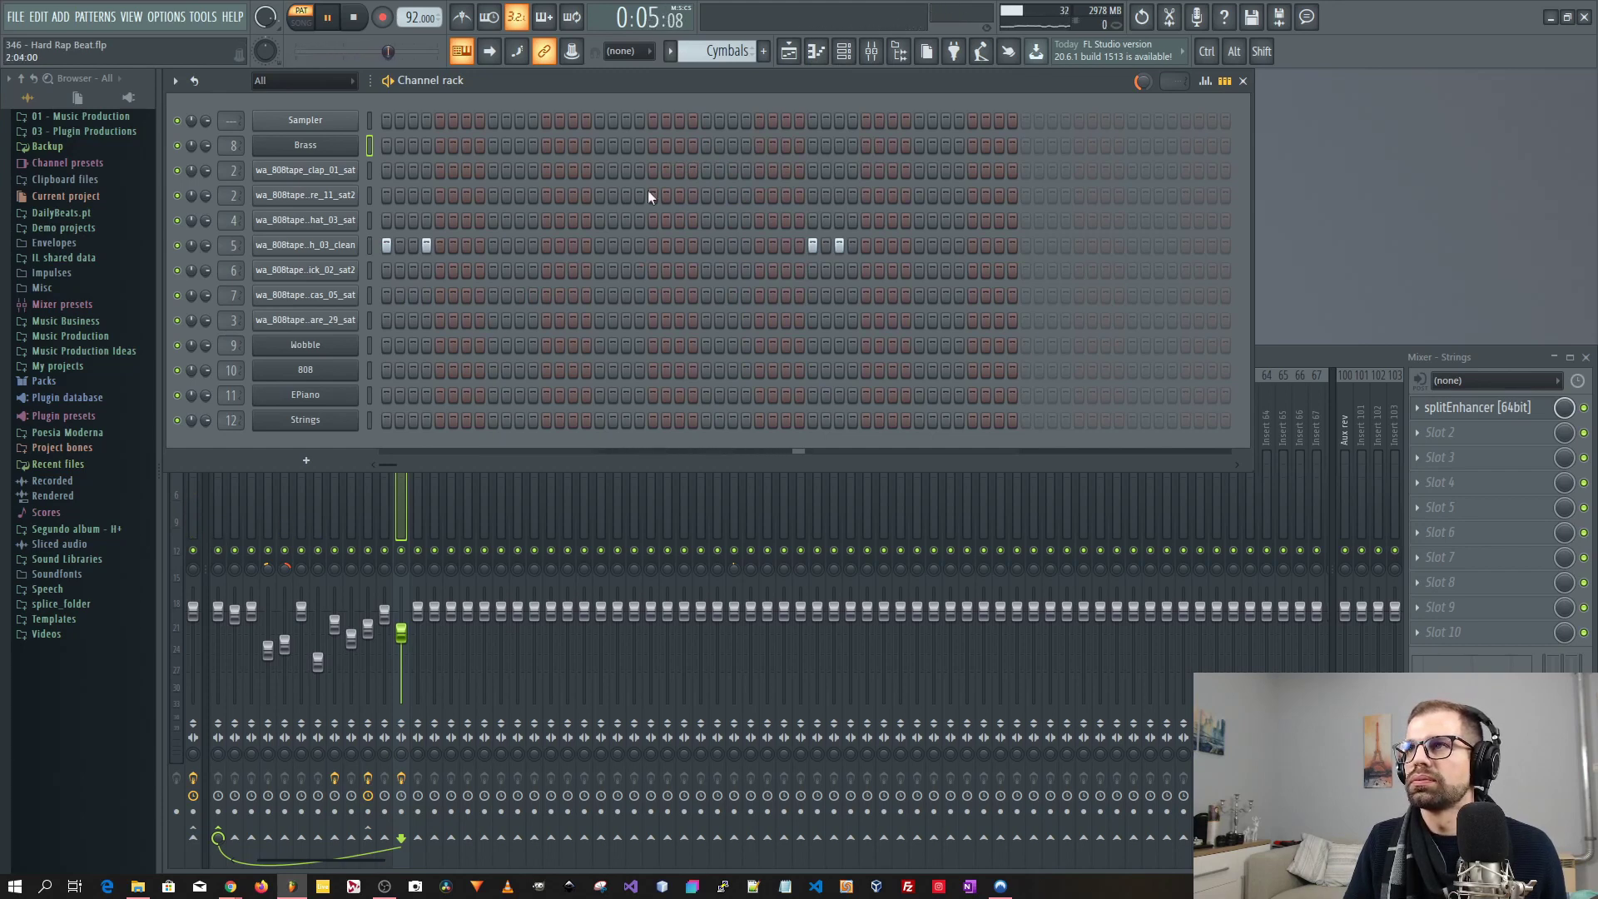
key(space)
Switch to the Kick pattern and play its syncopated kick sequence.
click(671, 51)
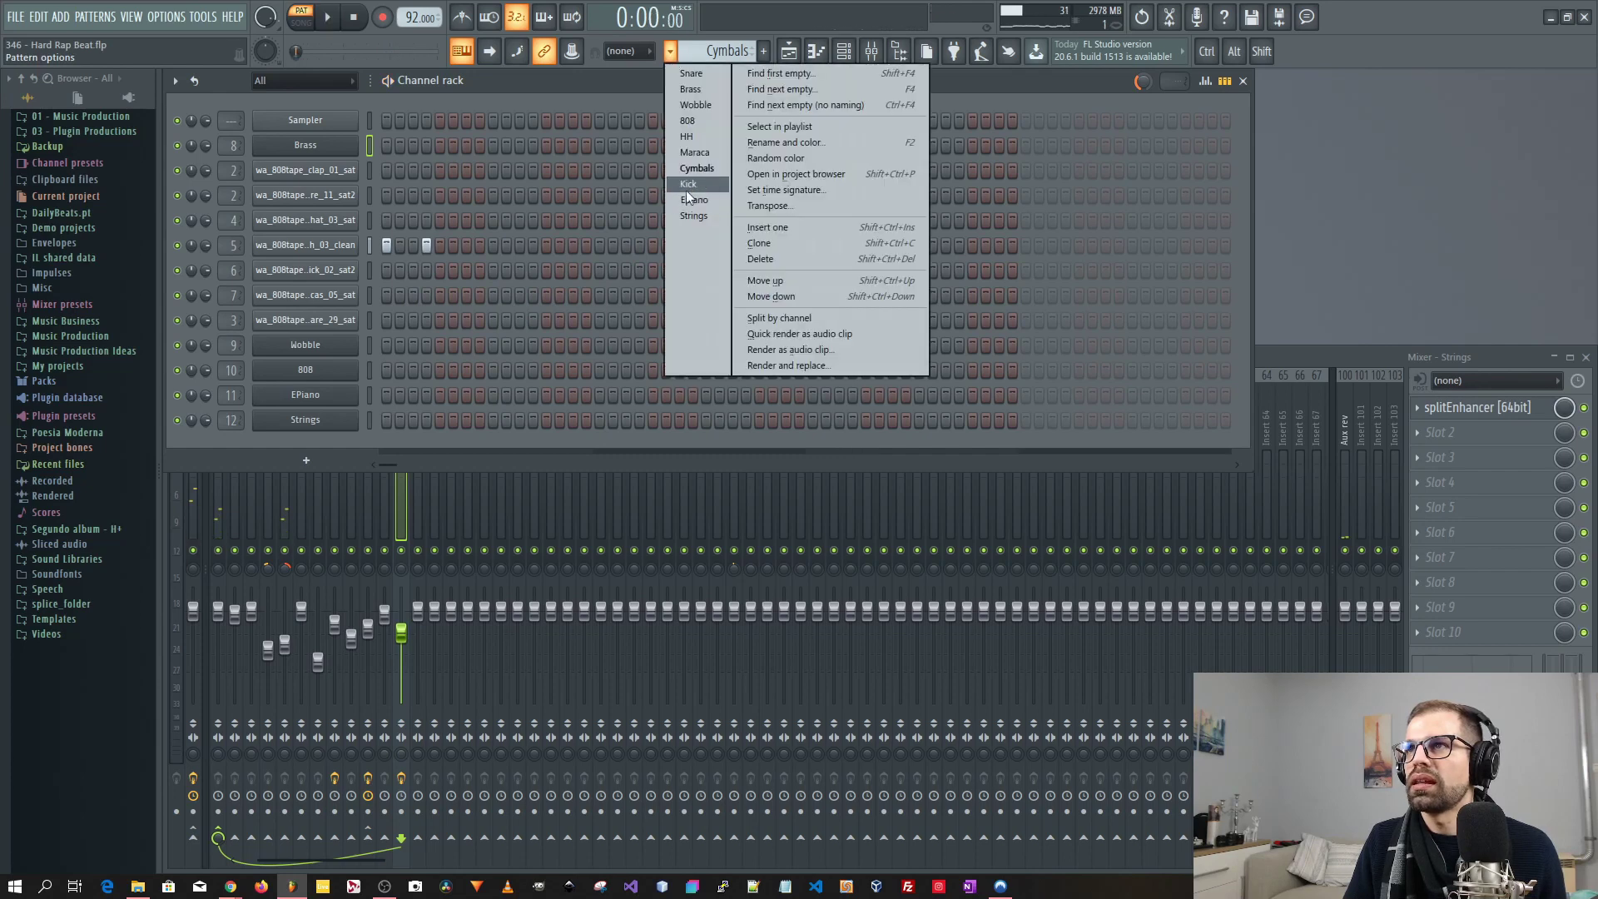
click(699, 184)
key(space)
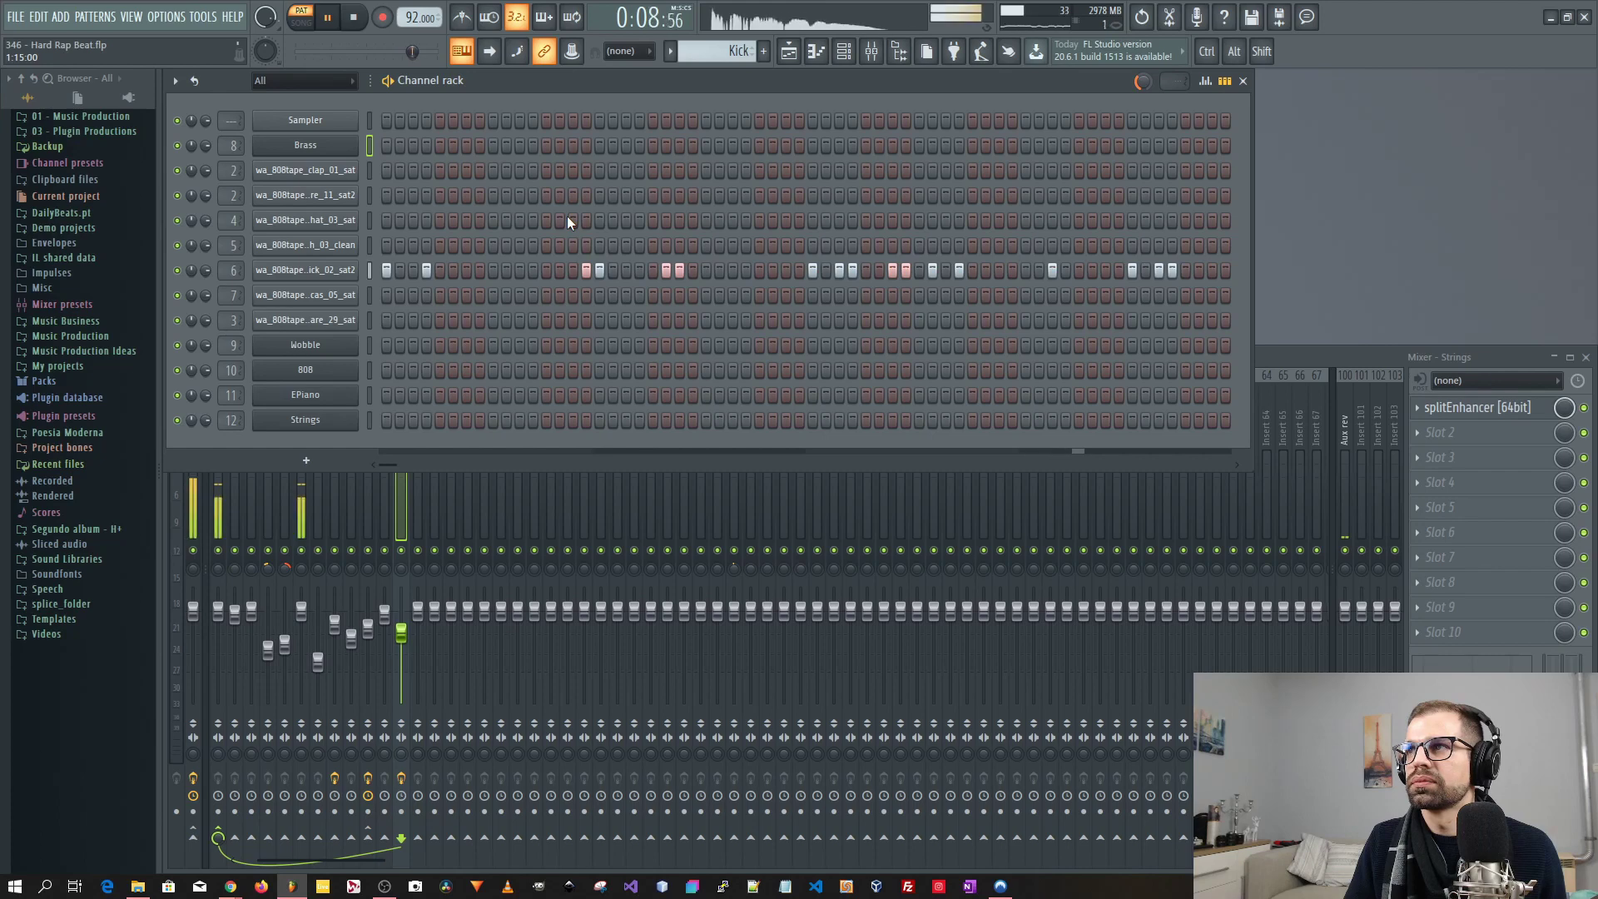
key(space)
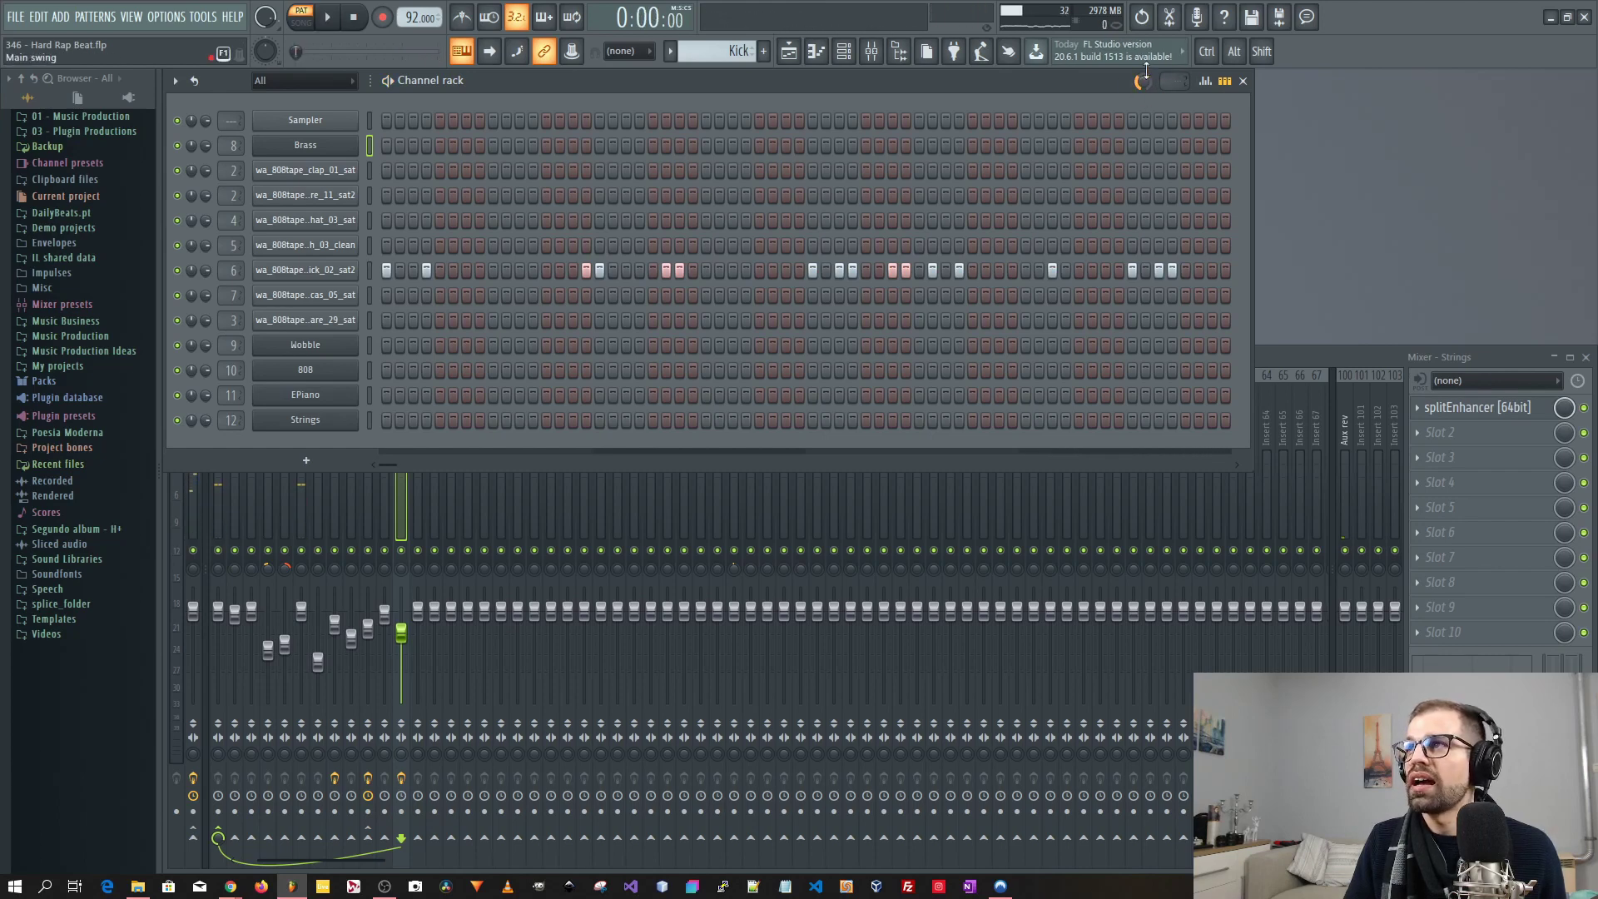
Show the Brass pattern's repeated three-note chords in the piano roll and play them.
click(670, 51)
click(691, 89)
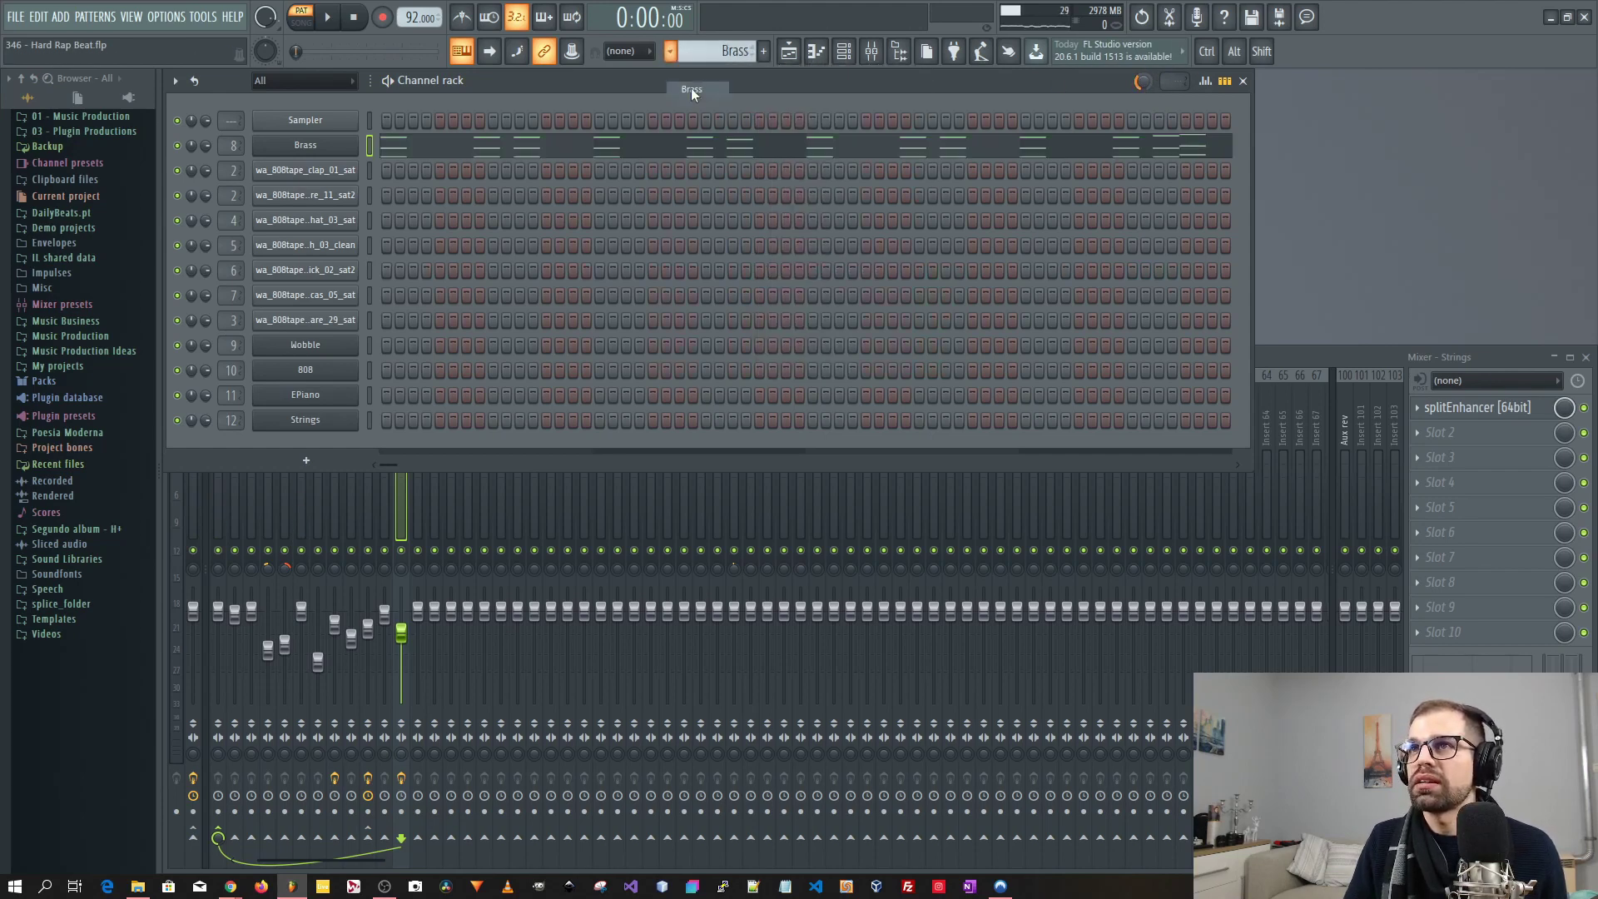
click(501, 145)
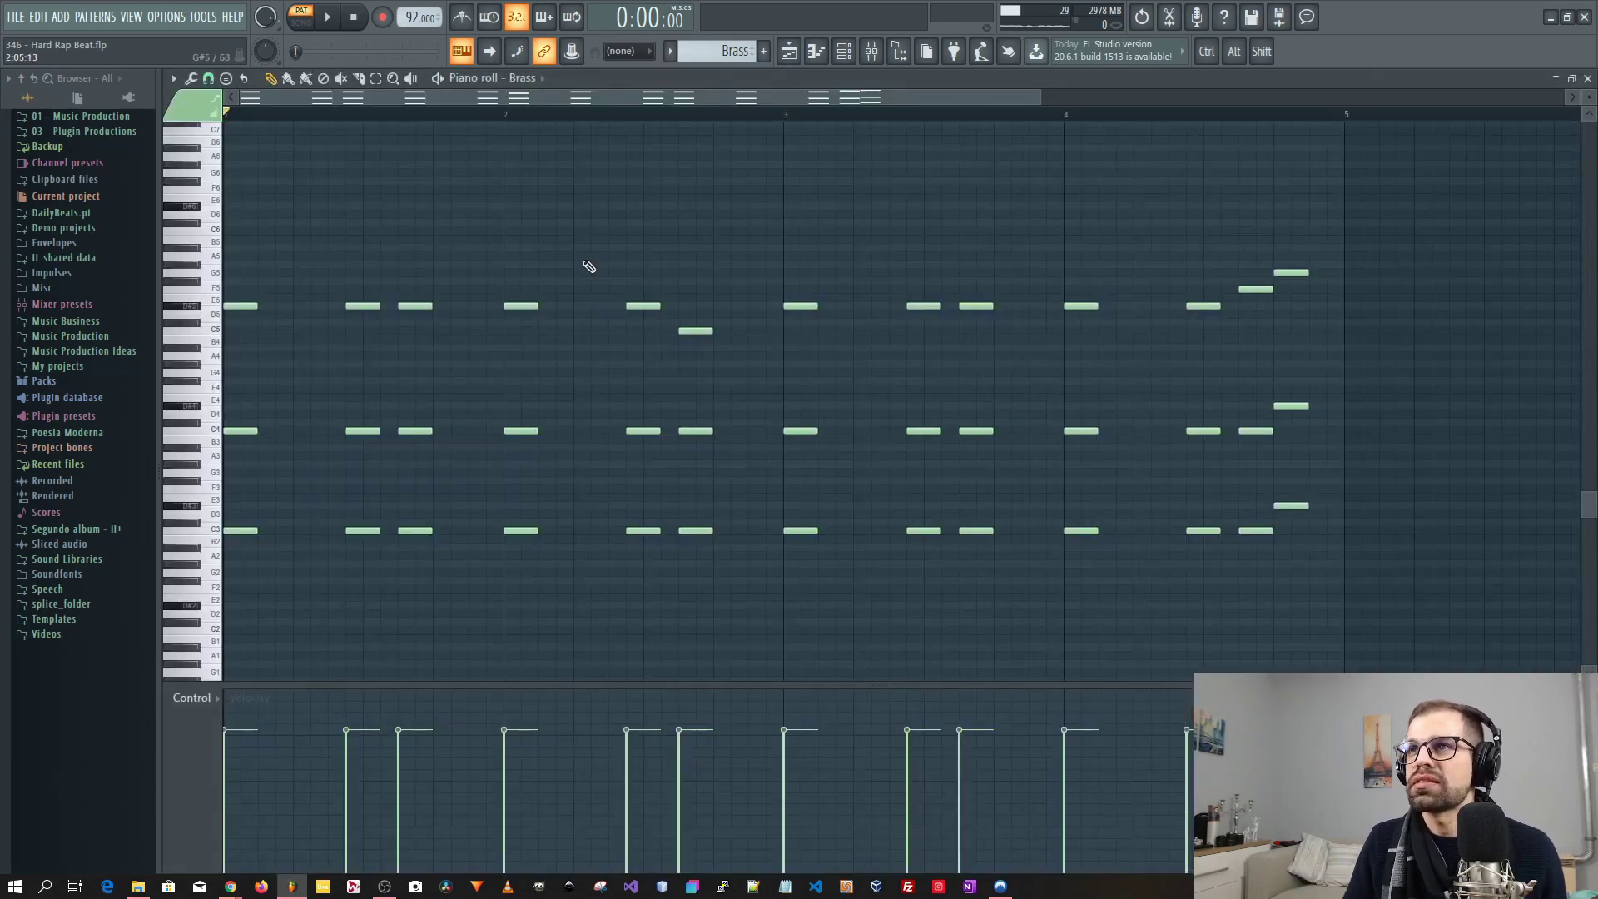
scroll(578, 258, up, 1)
key(space)
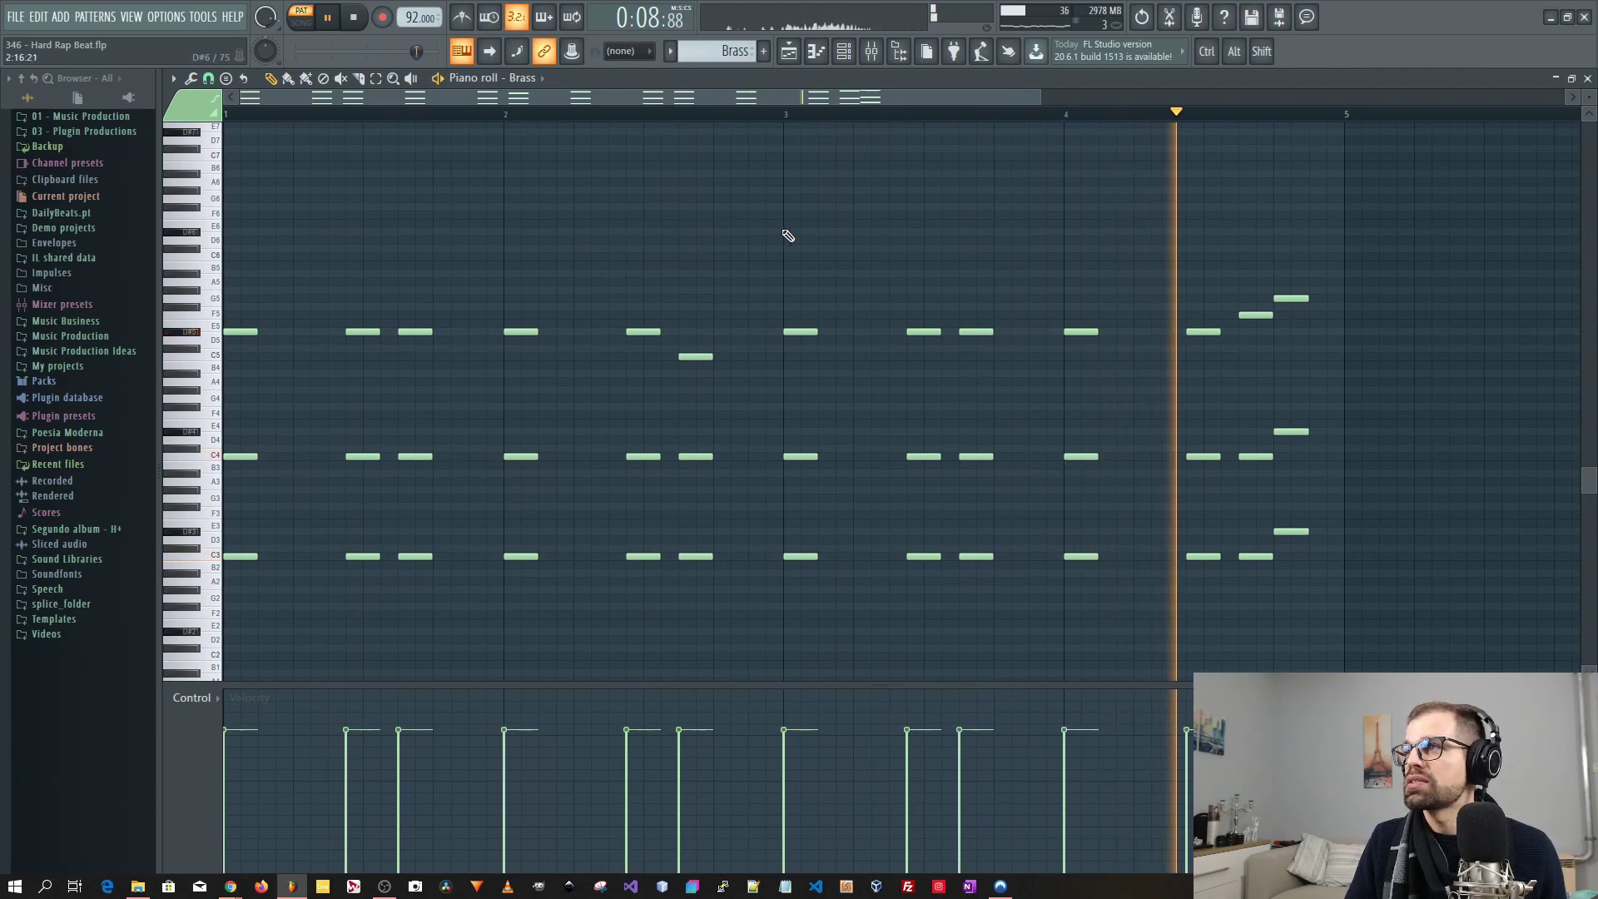
key(space)
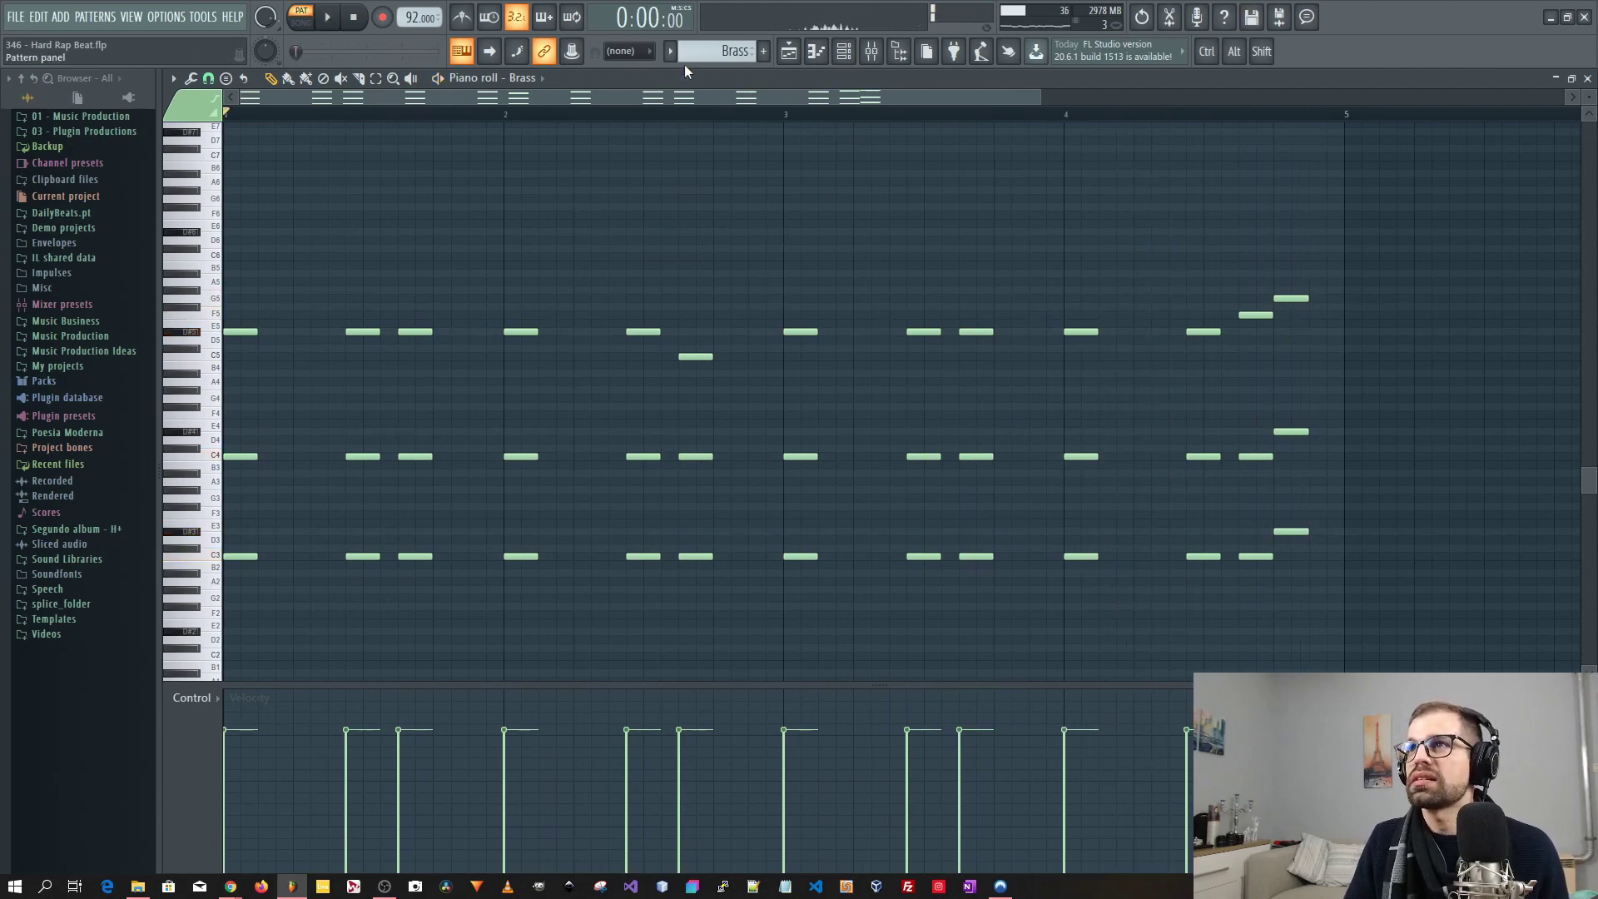
click(671, 52)
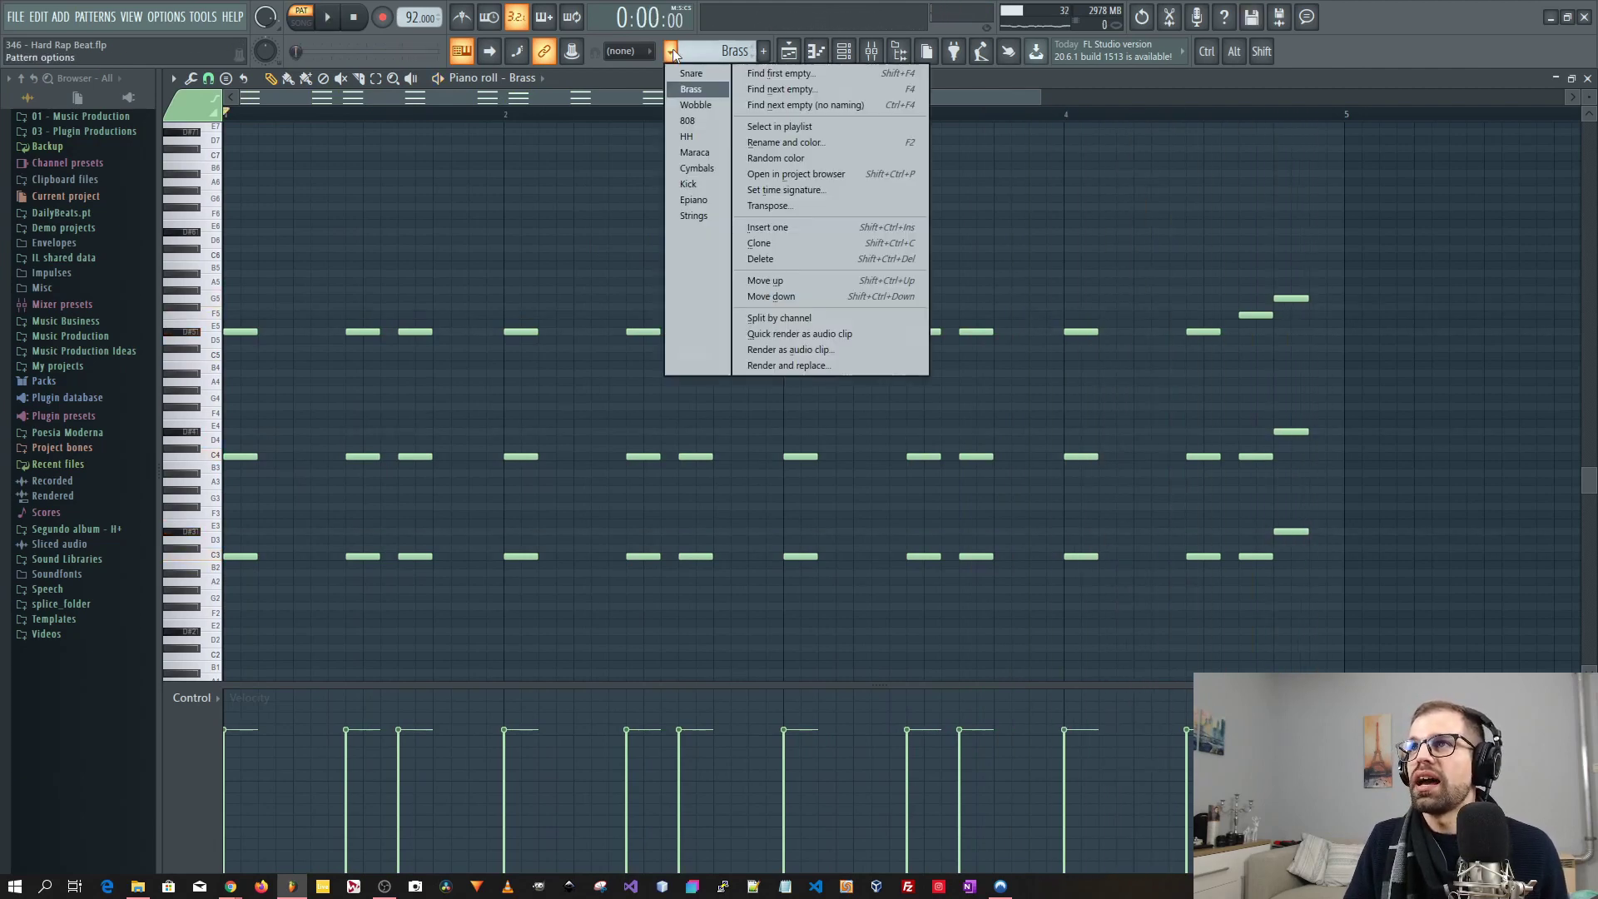
Switch to Wobble, play its four sustained notes in the piano roll, then close it.
click(695, 105)
key(F7)
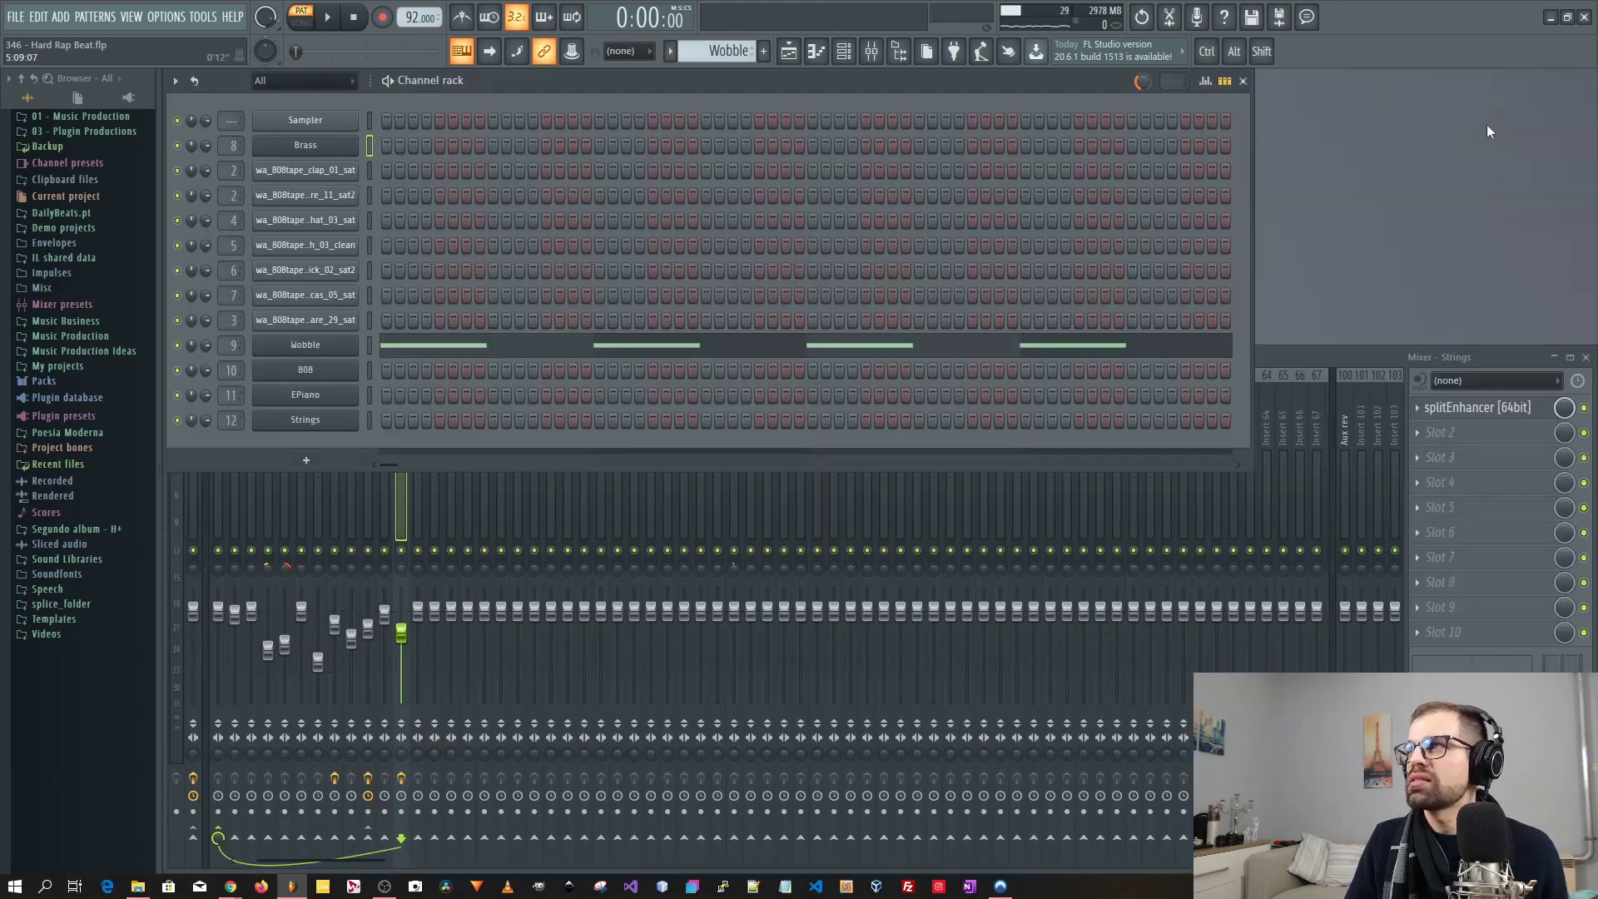
click(475, 348)
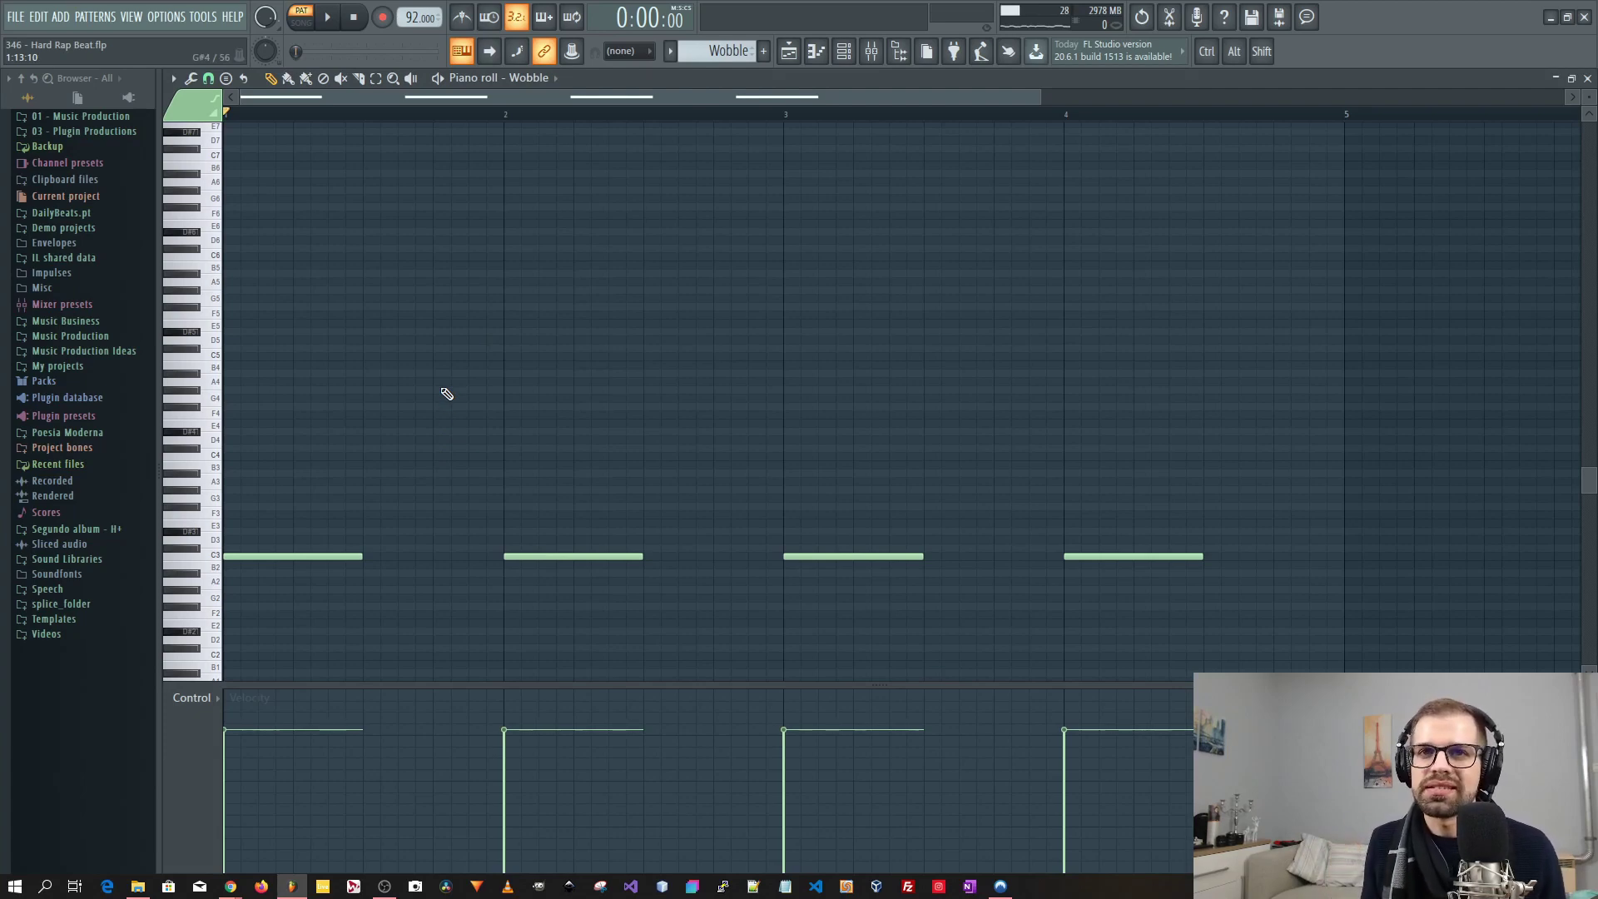
key(space)
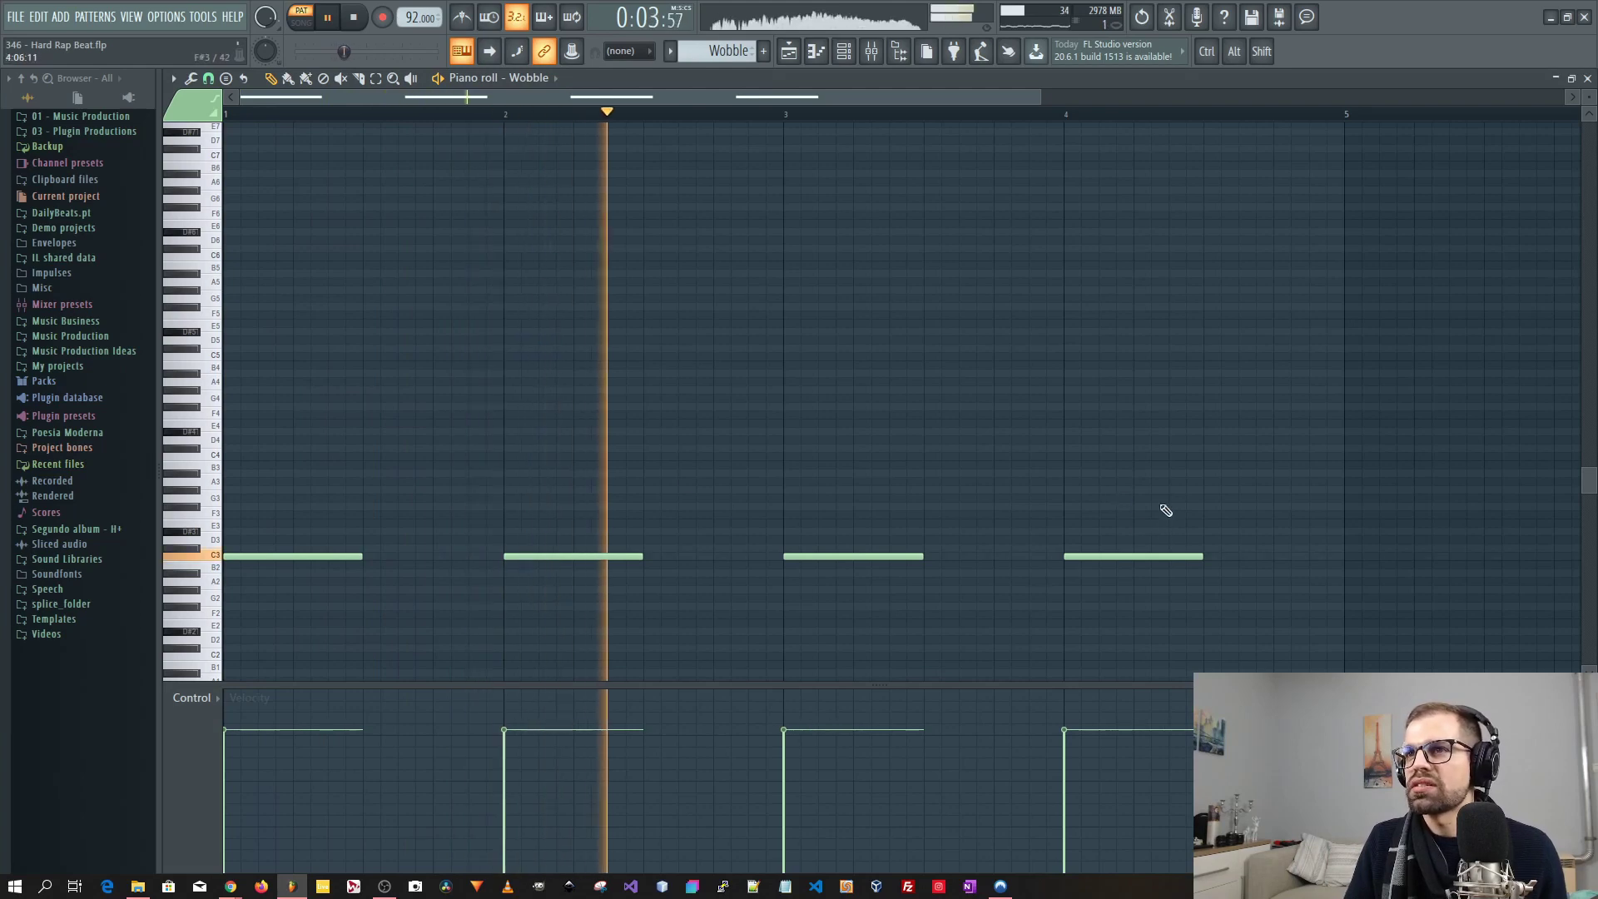
key(space)
key(F7)
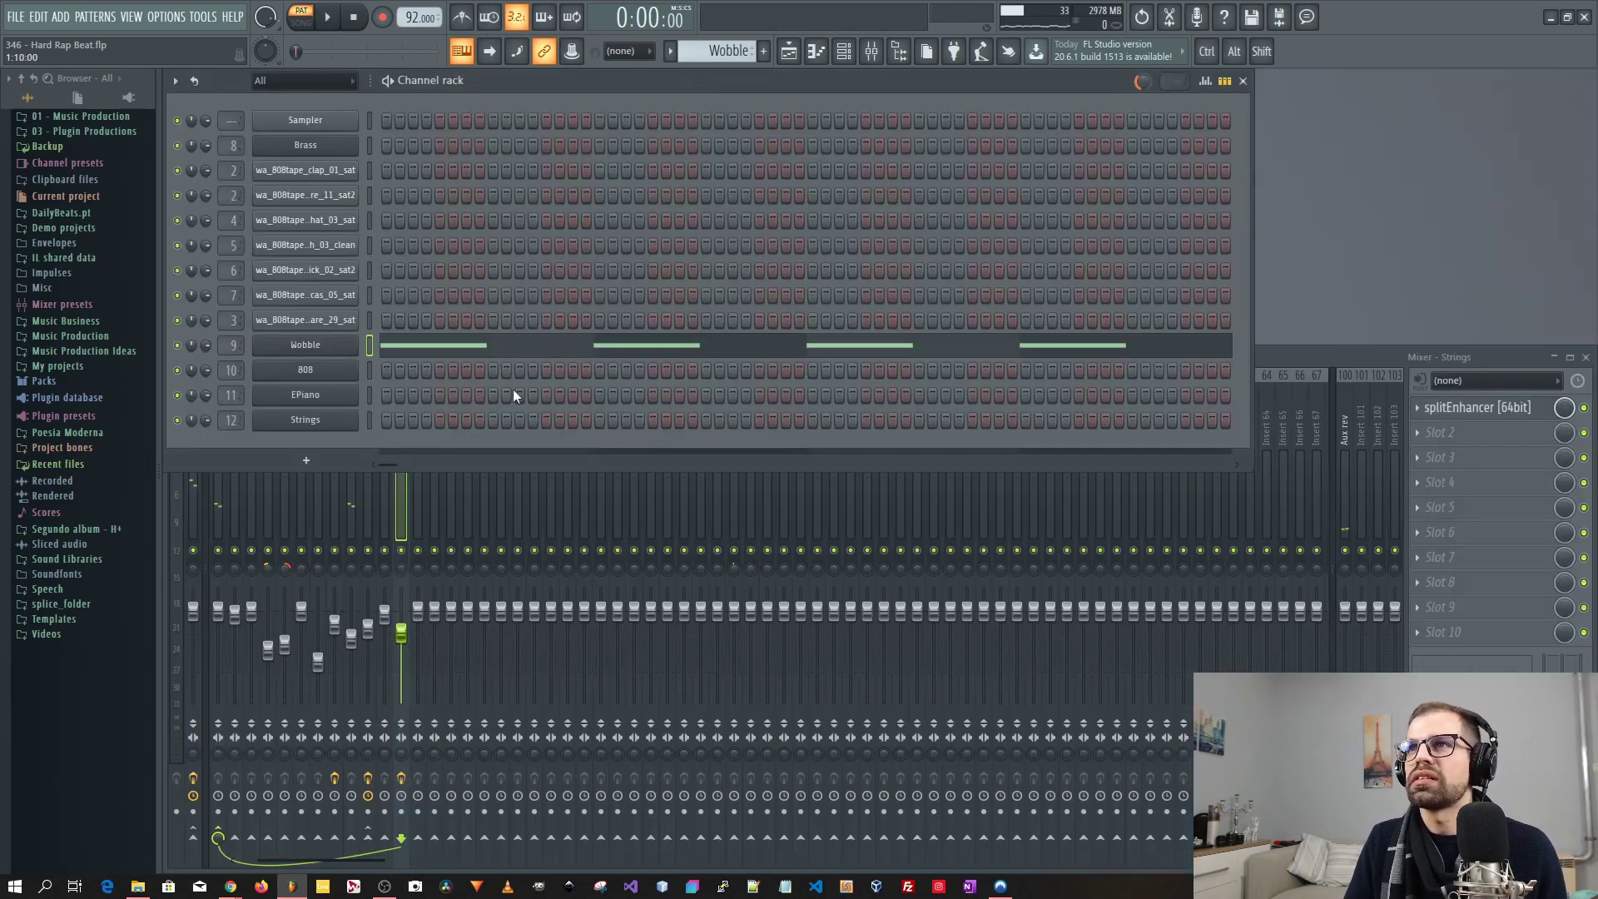
click(670, 51)
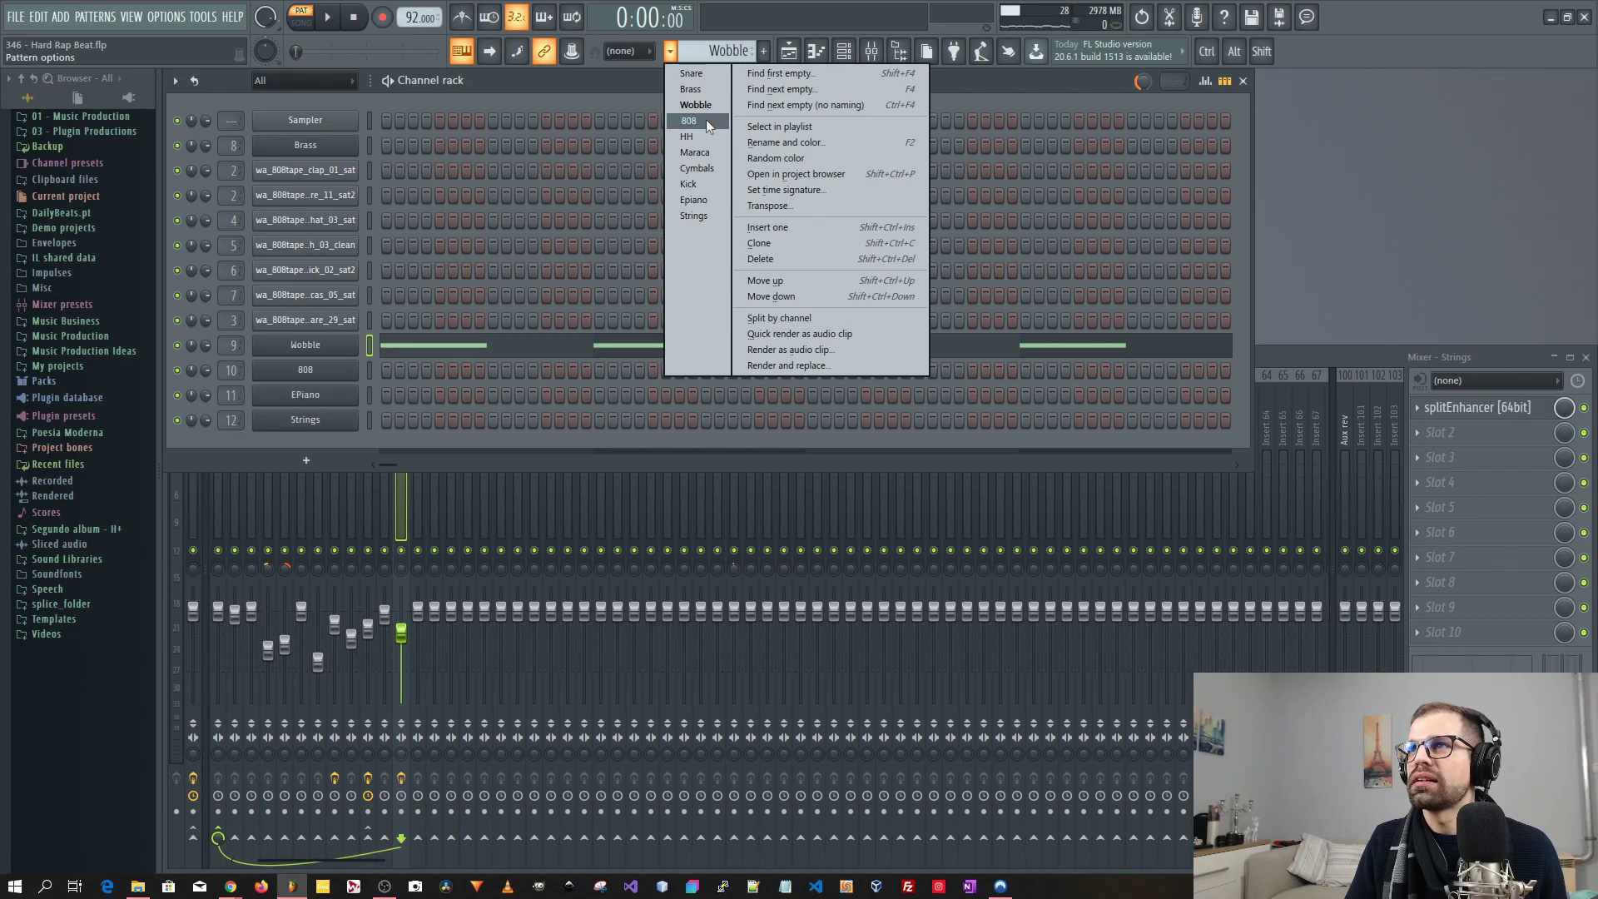
Play the 808 pattern in the piano roll, selecting its lower notes during playback.
click(706, 120)
click(608, 368)
key(space)
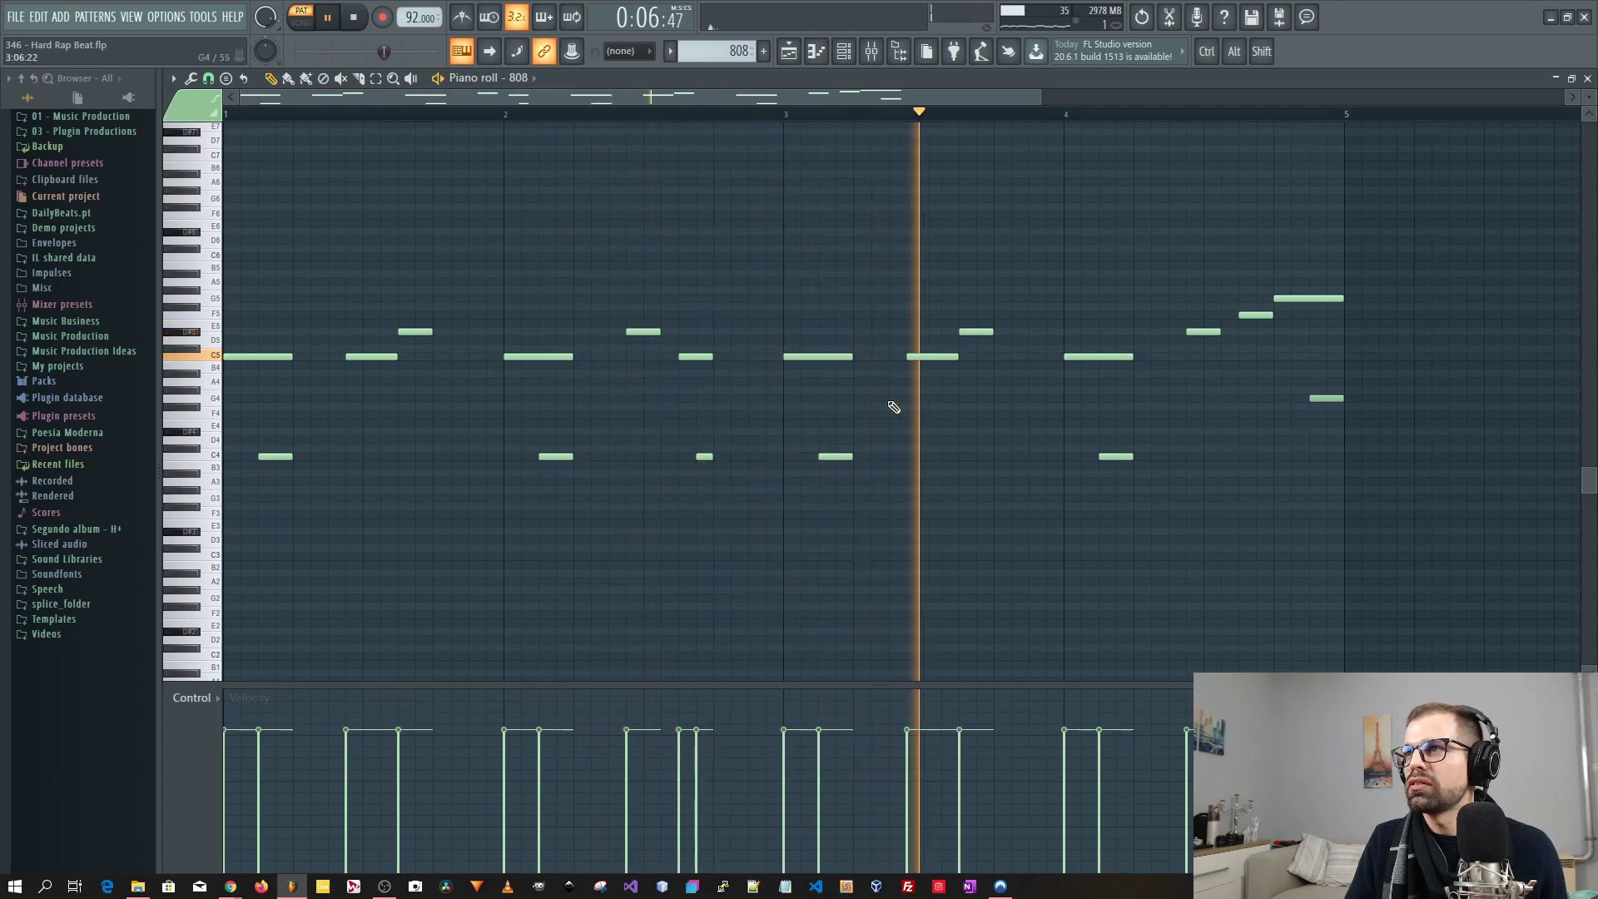
drag(1391, 386, 221, 471)
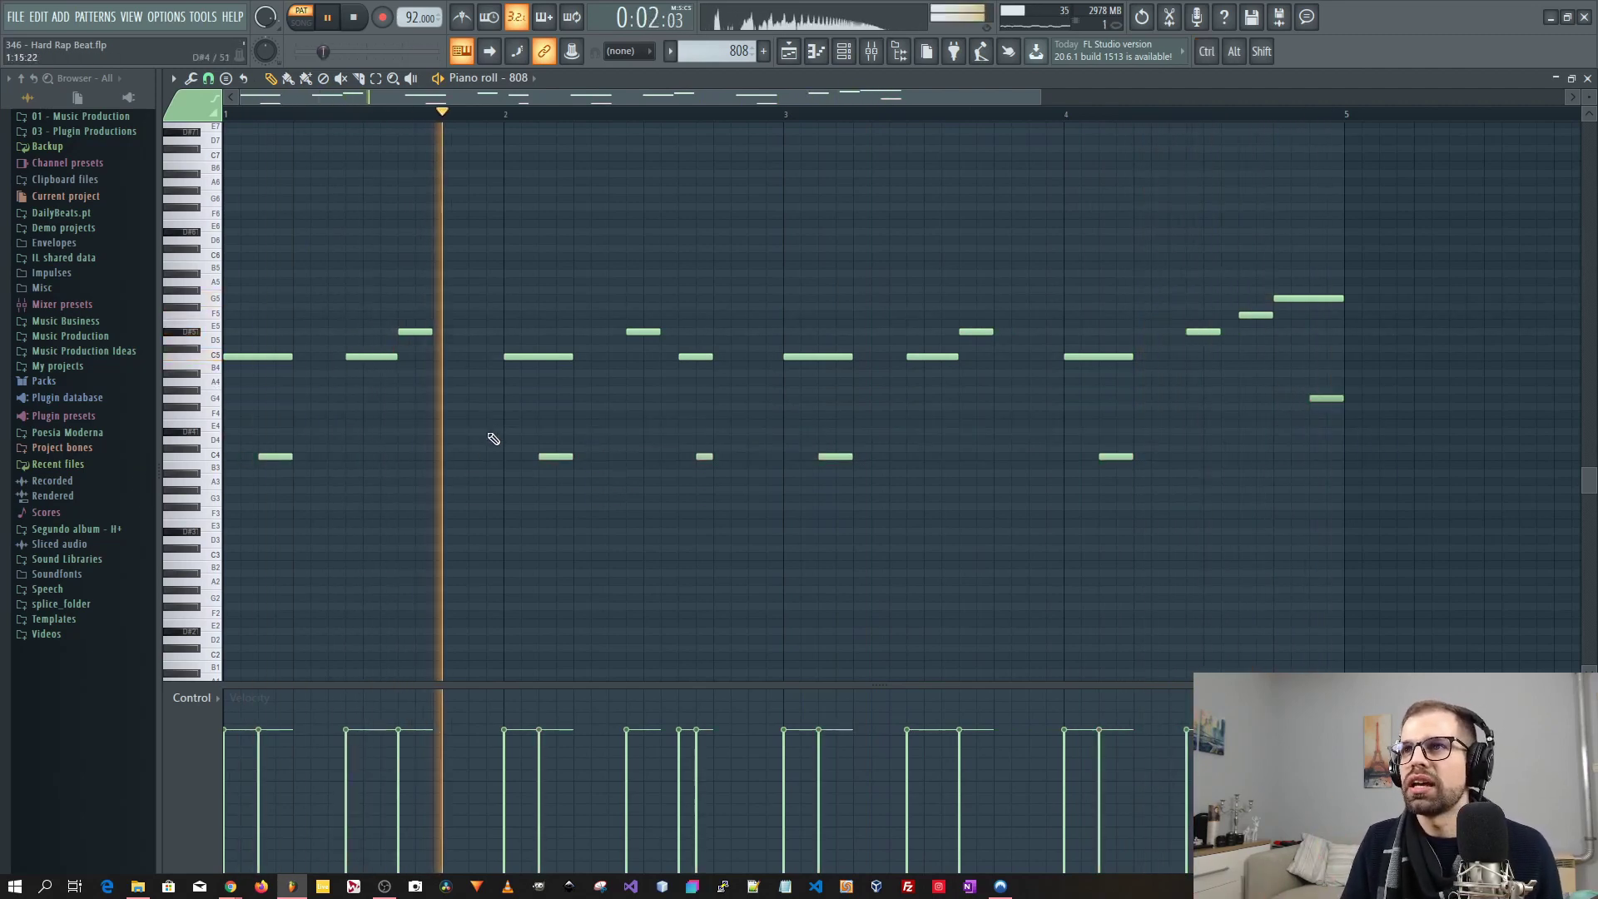
key(space)
click(670, 52)
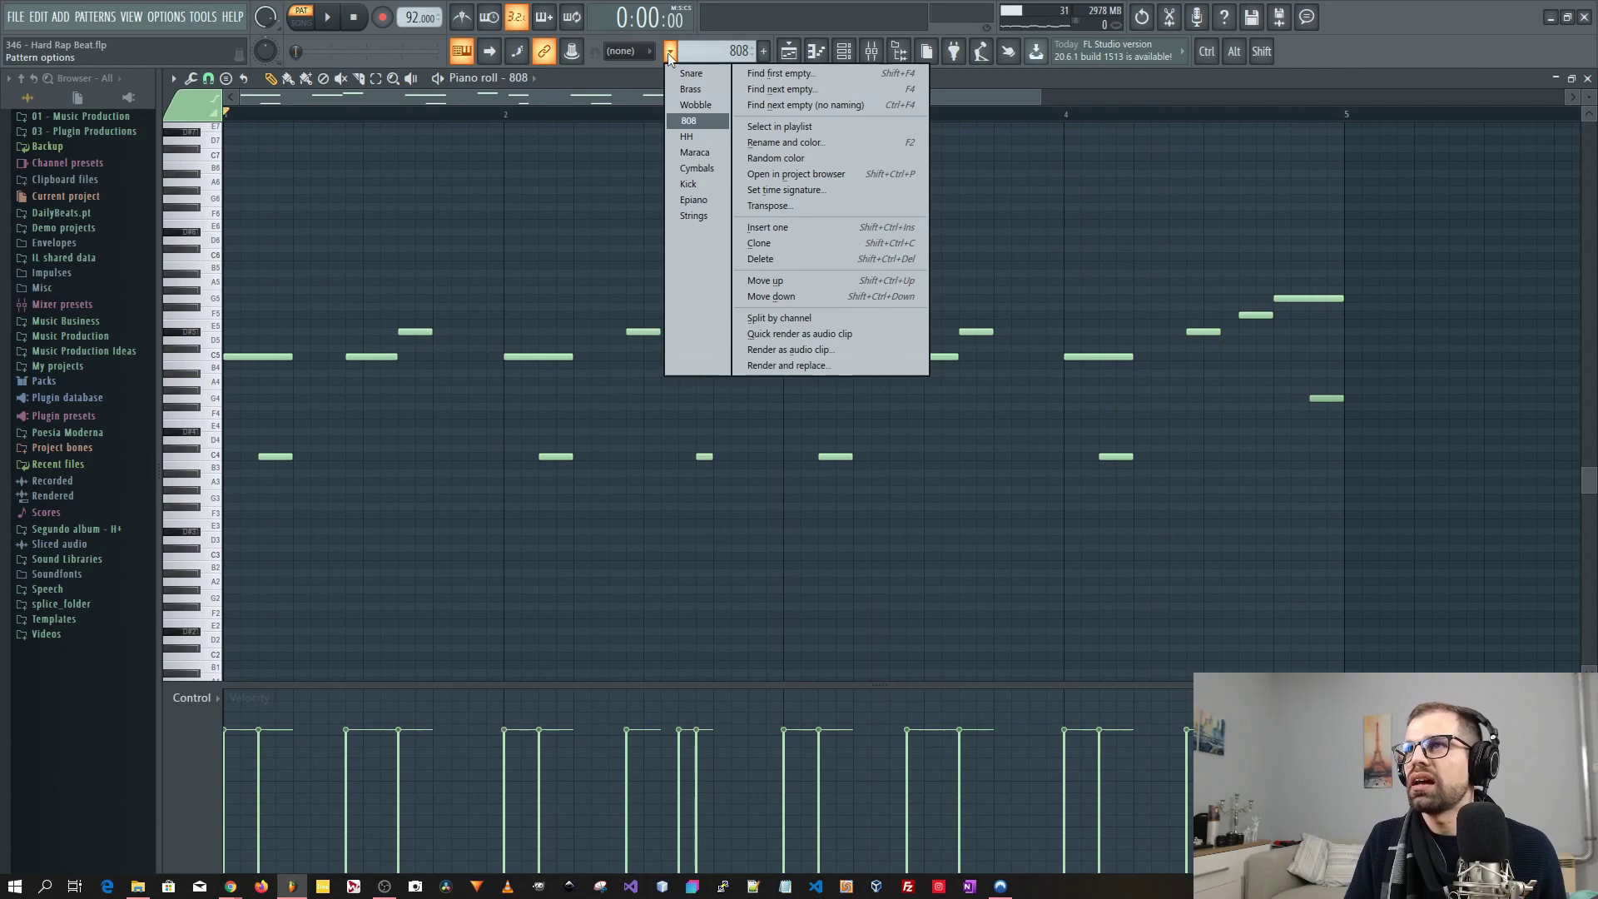
Switch to Epiano and view its short note and long sustained note in the piano roll.
click(696, 200)
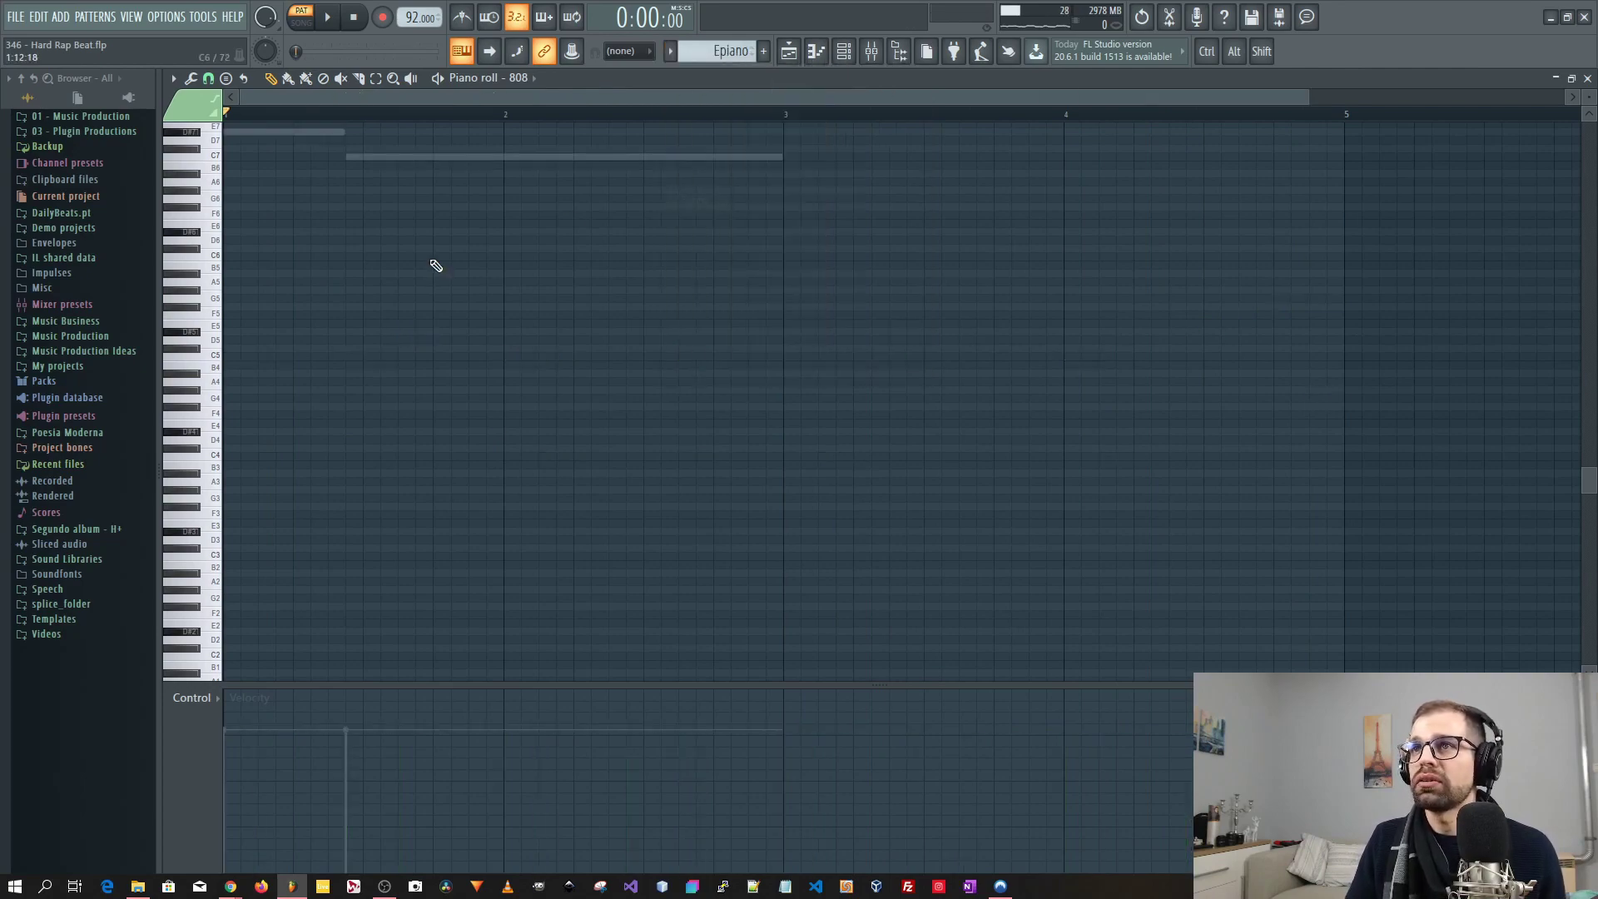
key(F7)
key(F7)
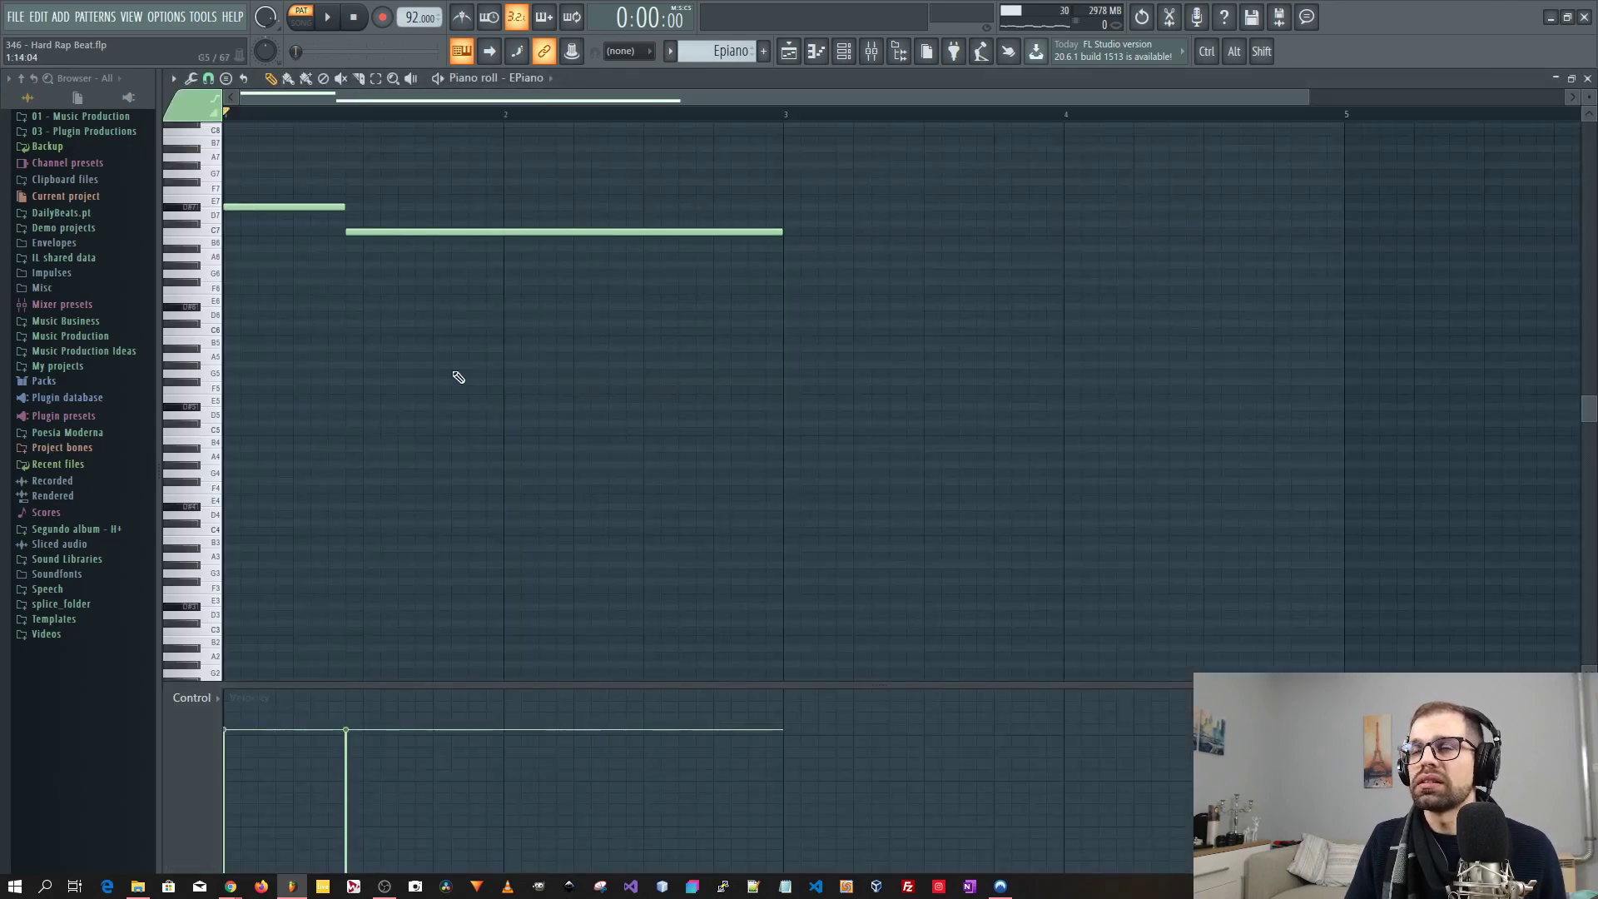
scroll(455, 376, up, 3)
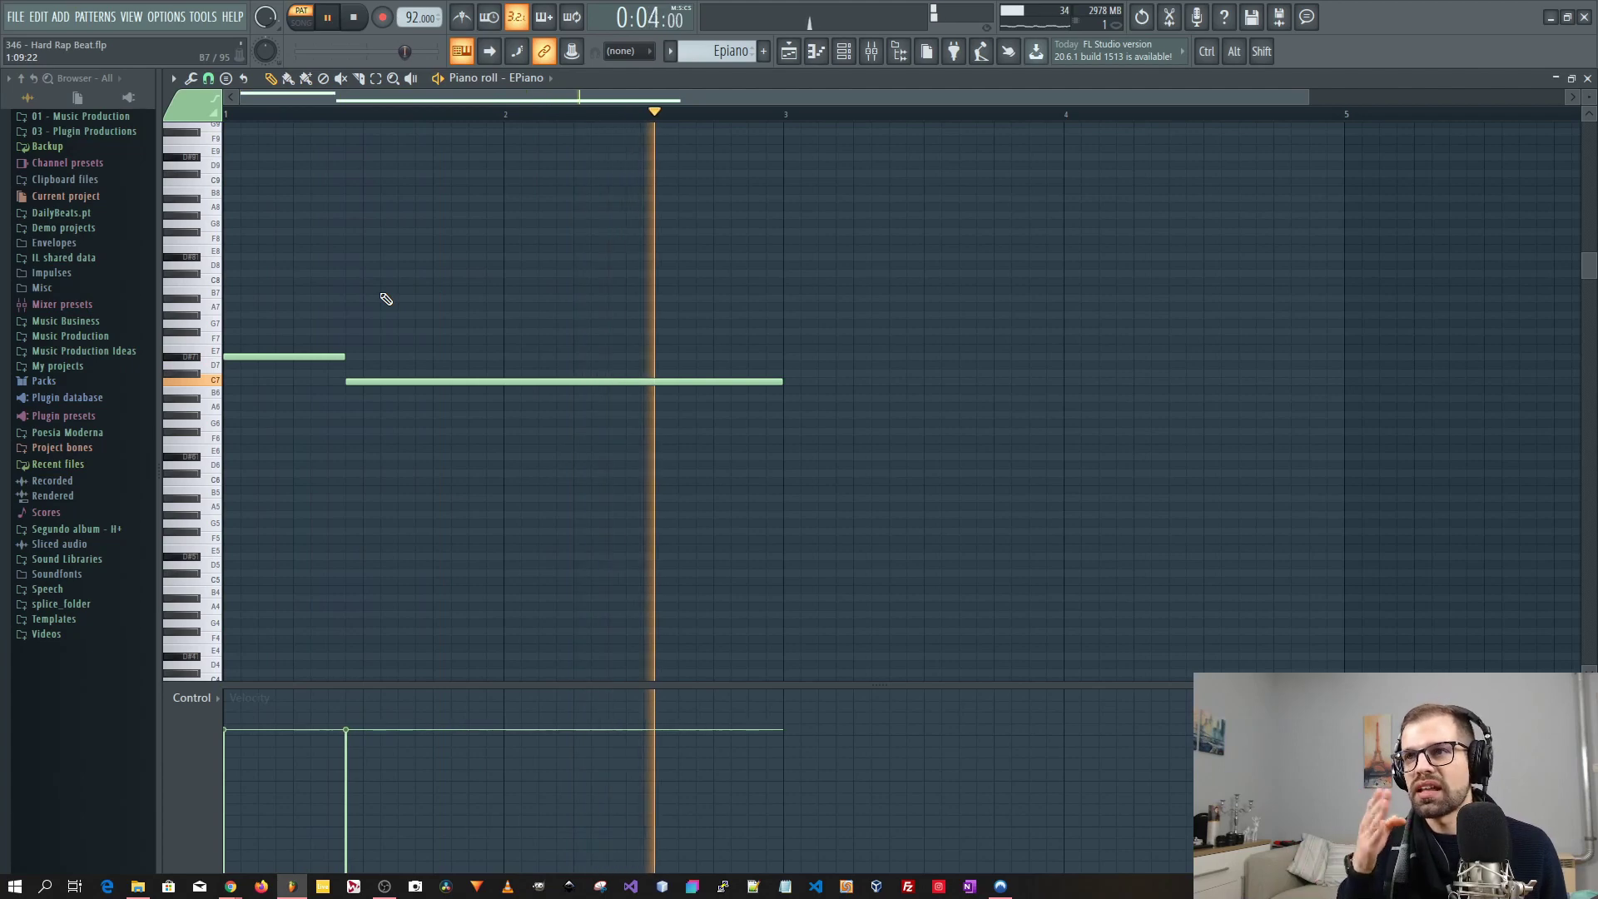
key(F7)
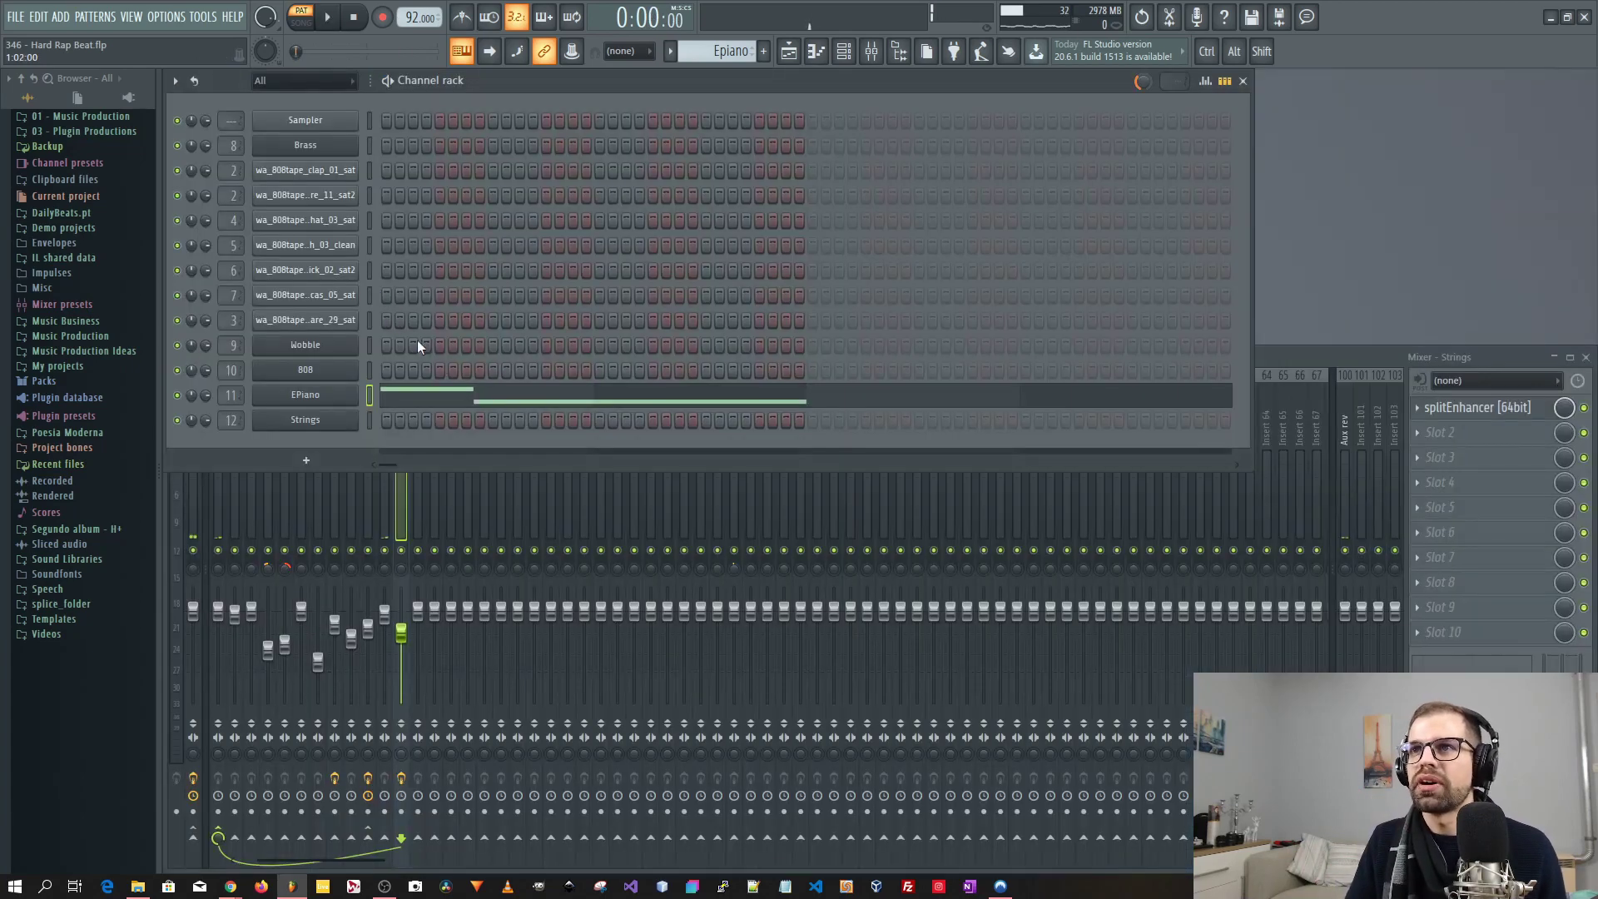
Switch to Strings, play its three-note chords in the piano roll, then close it.
click(680, 55)
click(707, 218)
key(F7)
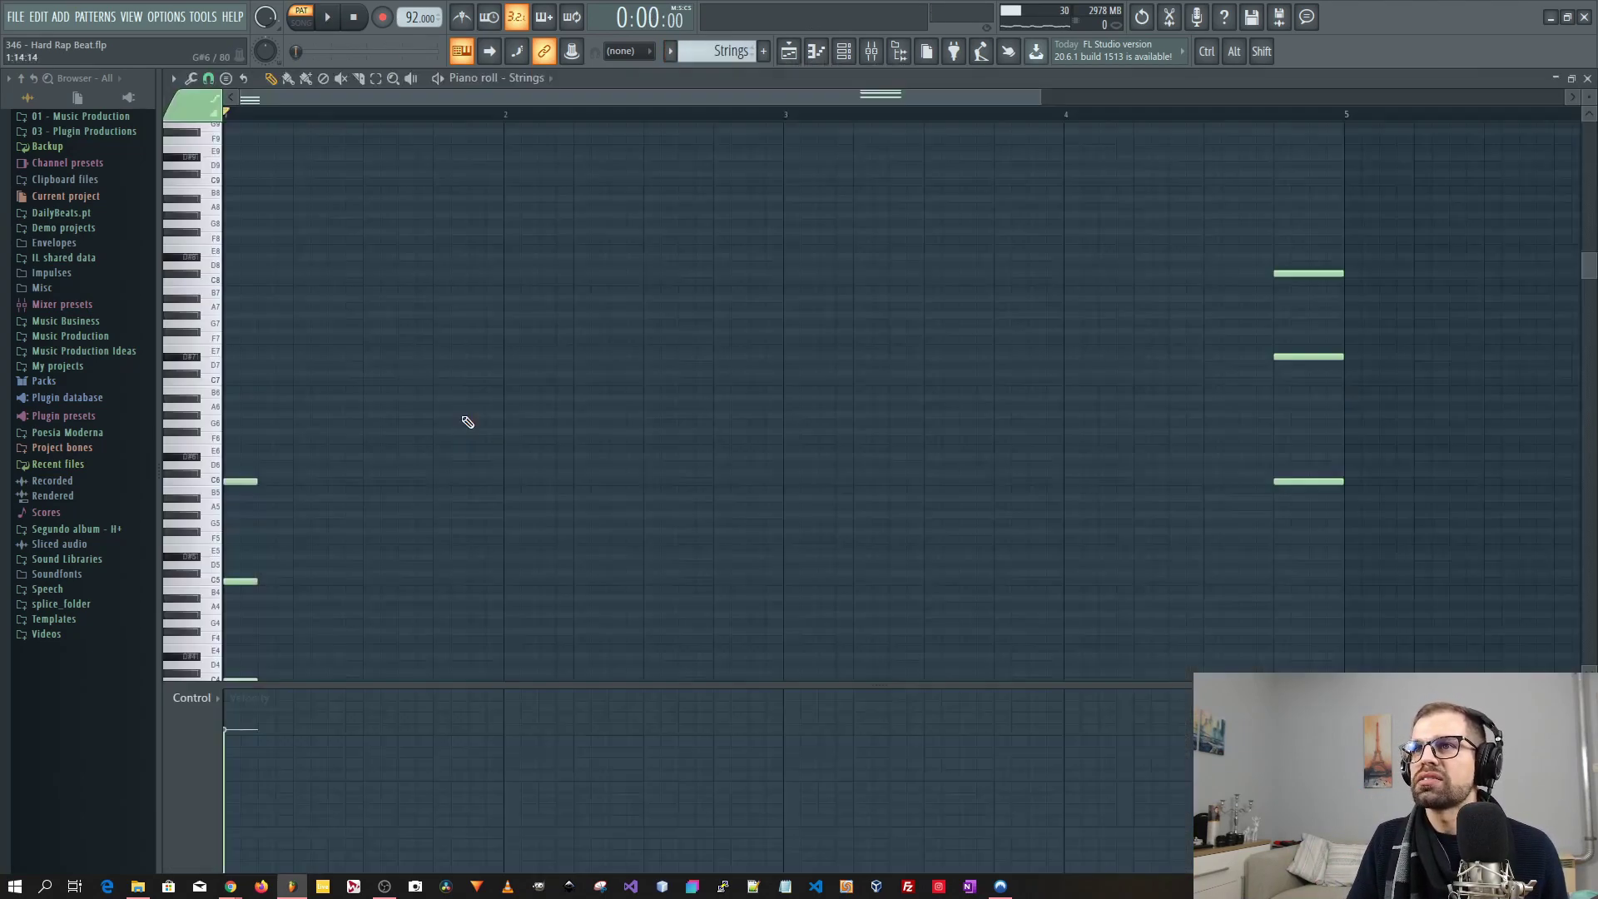
scroll(563, 432, down, 3)
key(space)
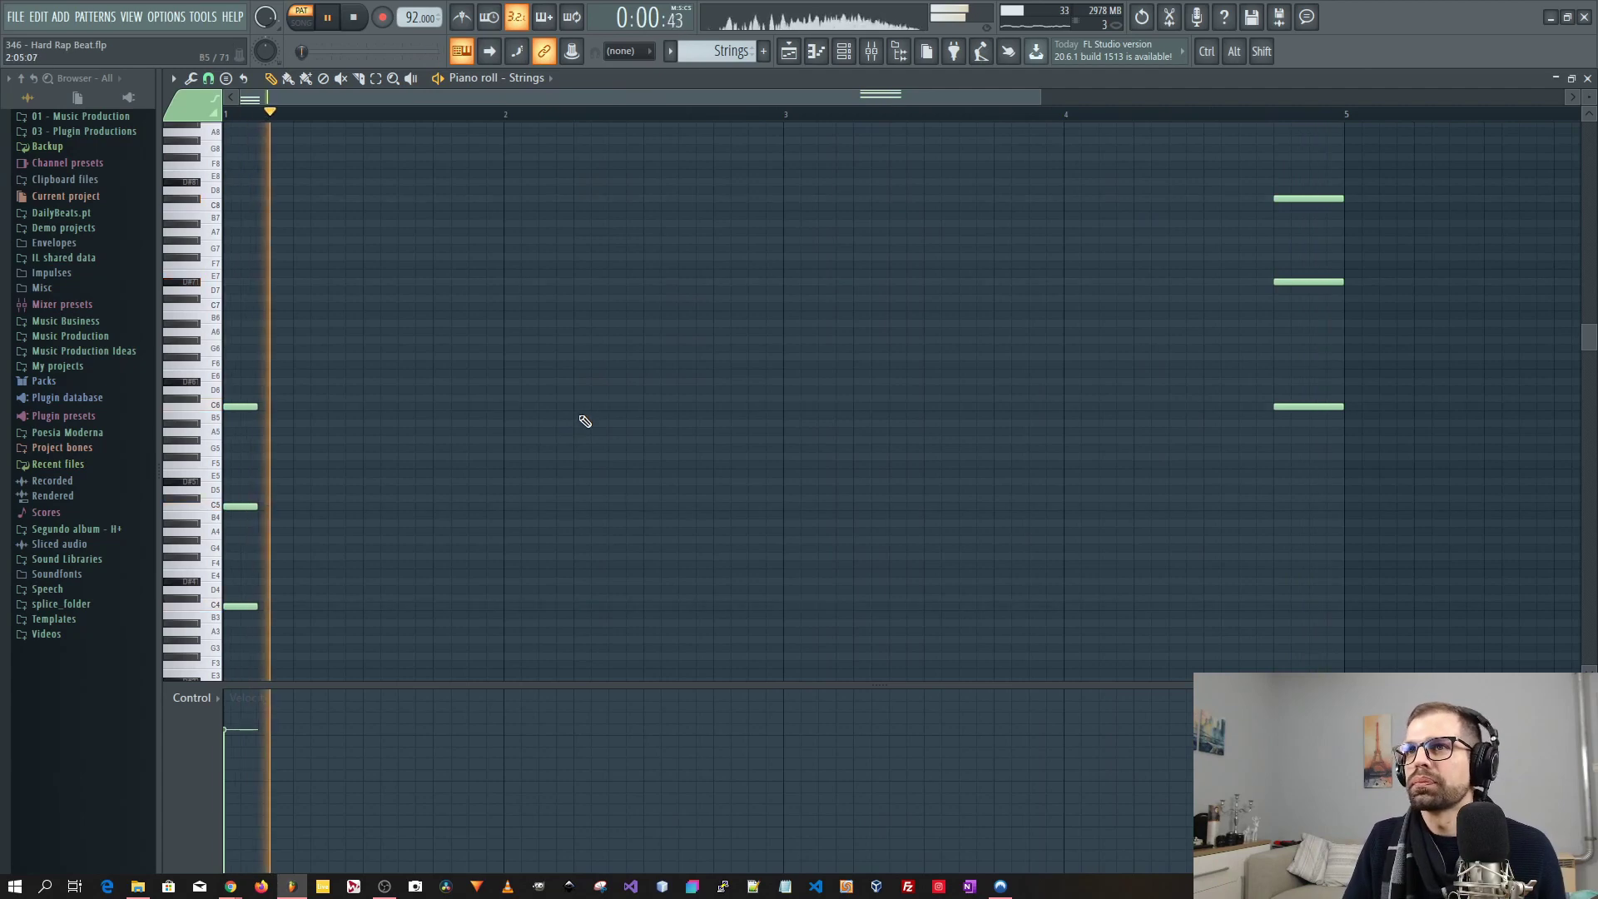
key(F7)
key(space)
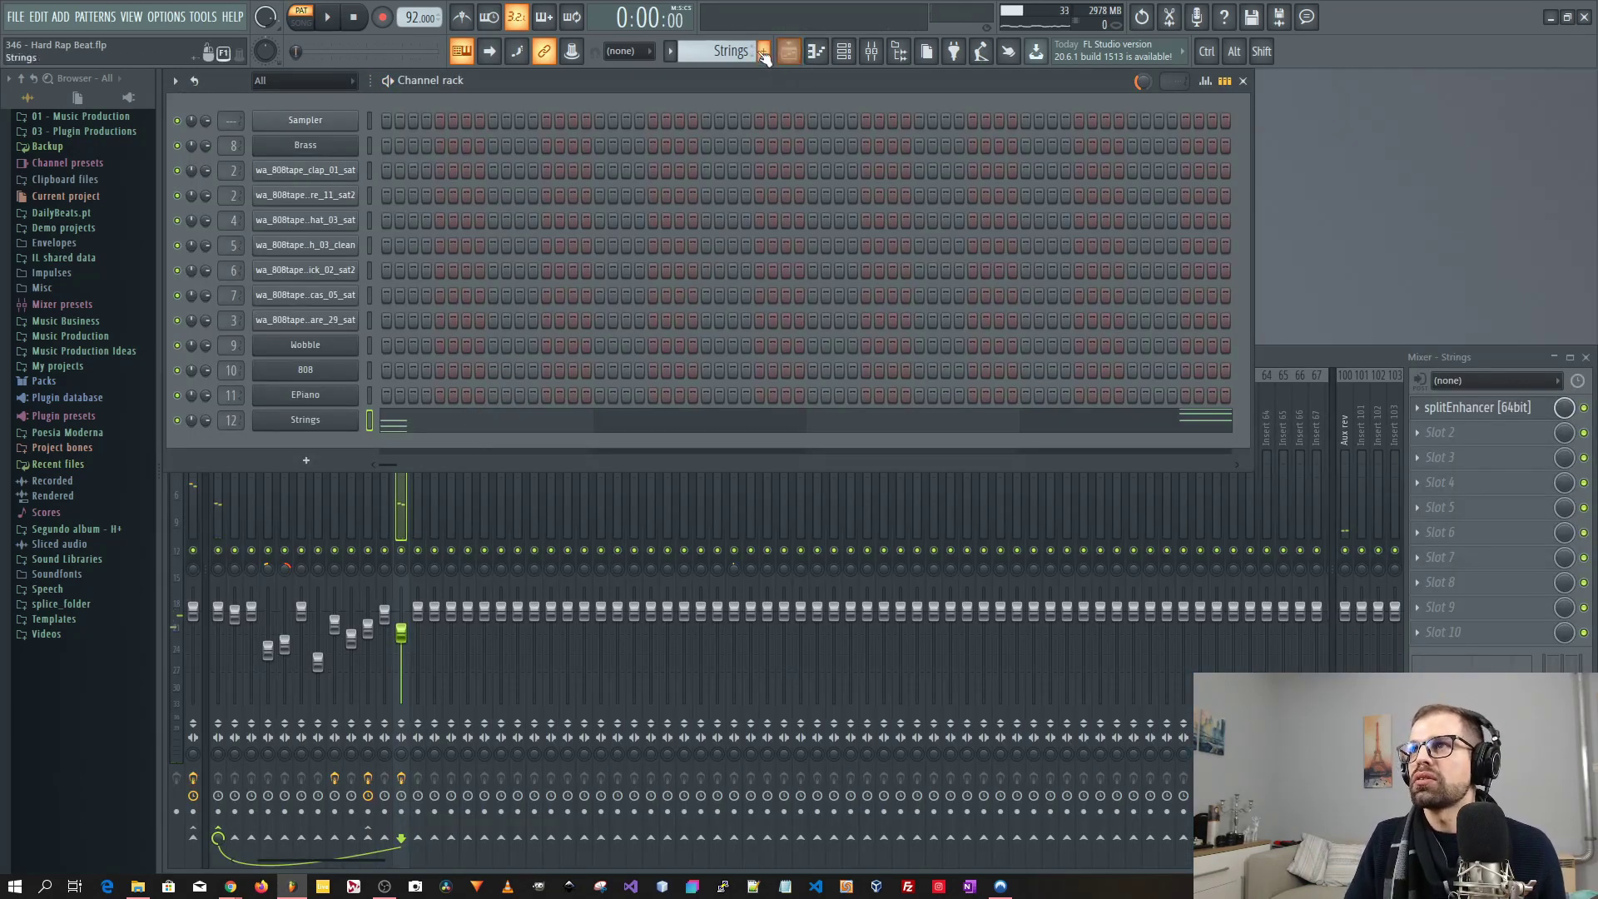
Mute Tracks 6–10 (Brass, 808, Wobble, Epiano, Strings) in the Playlist, leaving only drums.
click(792, 51)
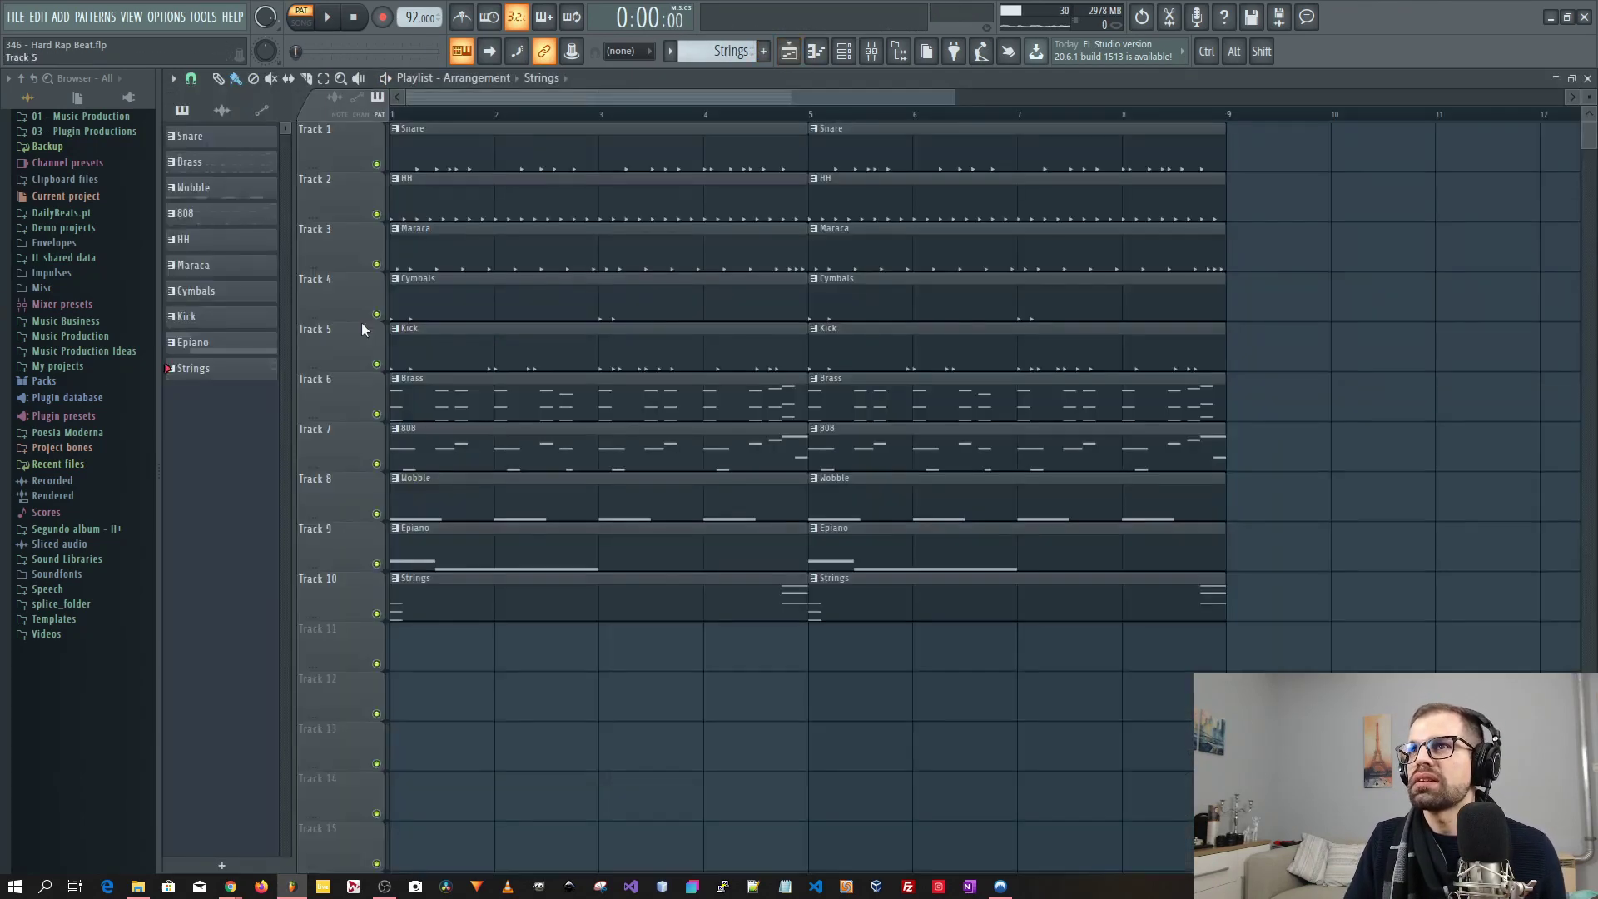
click(376, 414)
click(376, 464)
click(376, 514)
click(376, 564)
click(376, 614)
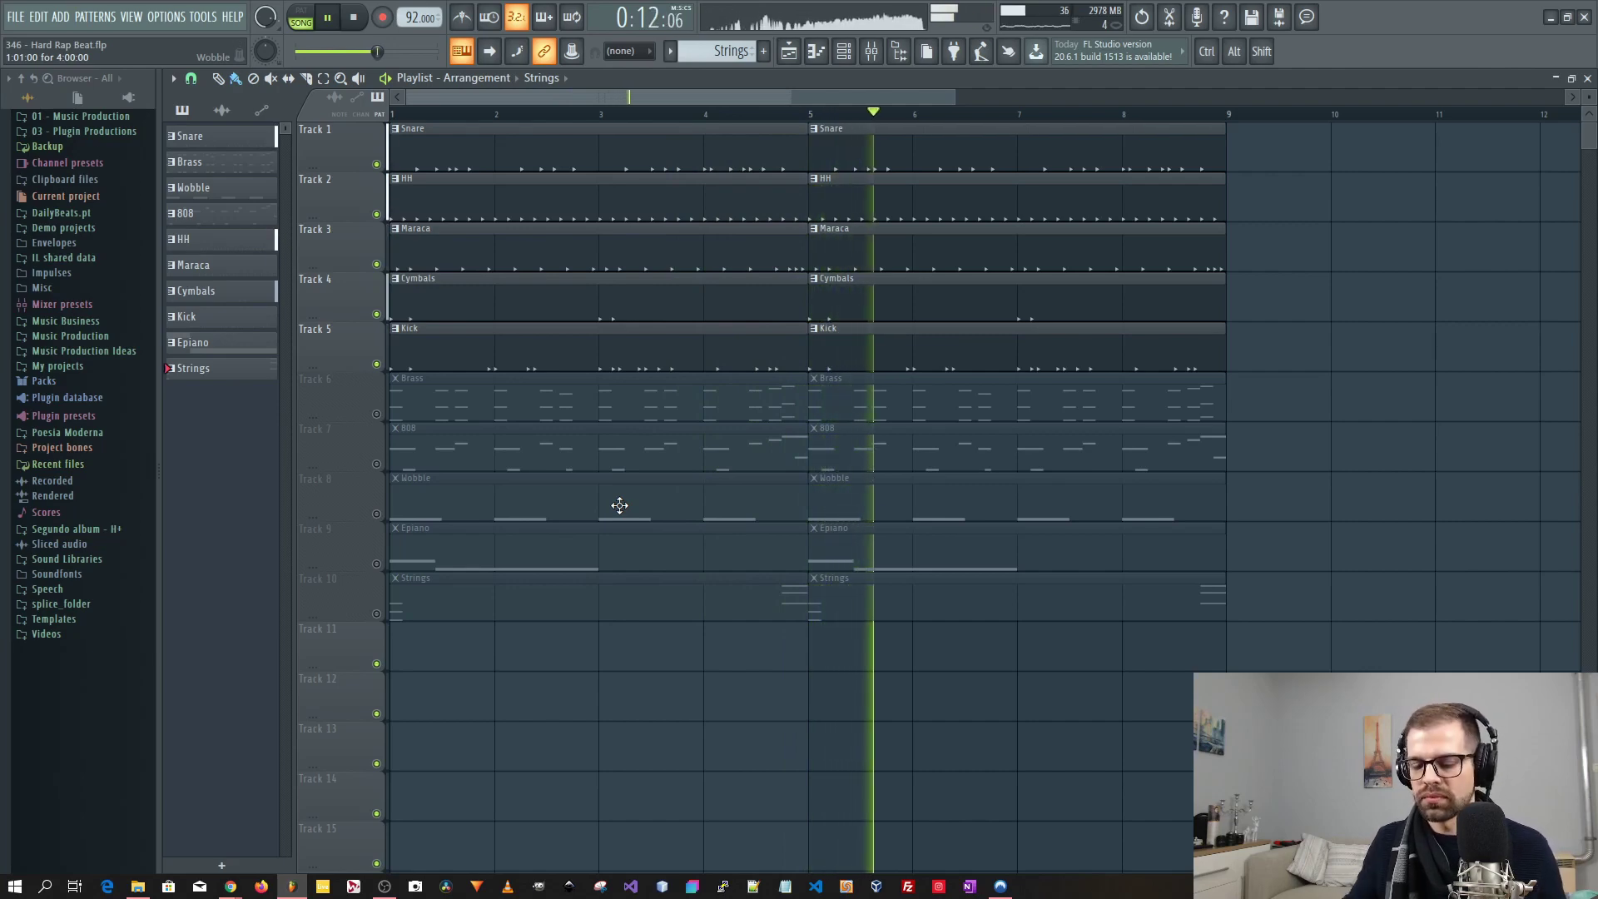
Stop playback and unmute the Brass and Wobble tracks, leaving 808, Epiano and Strings muted.
key(space)
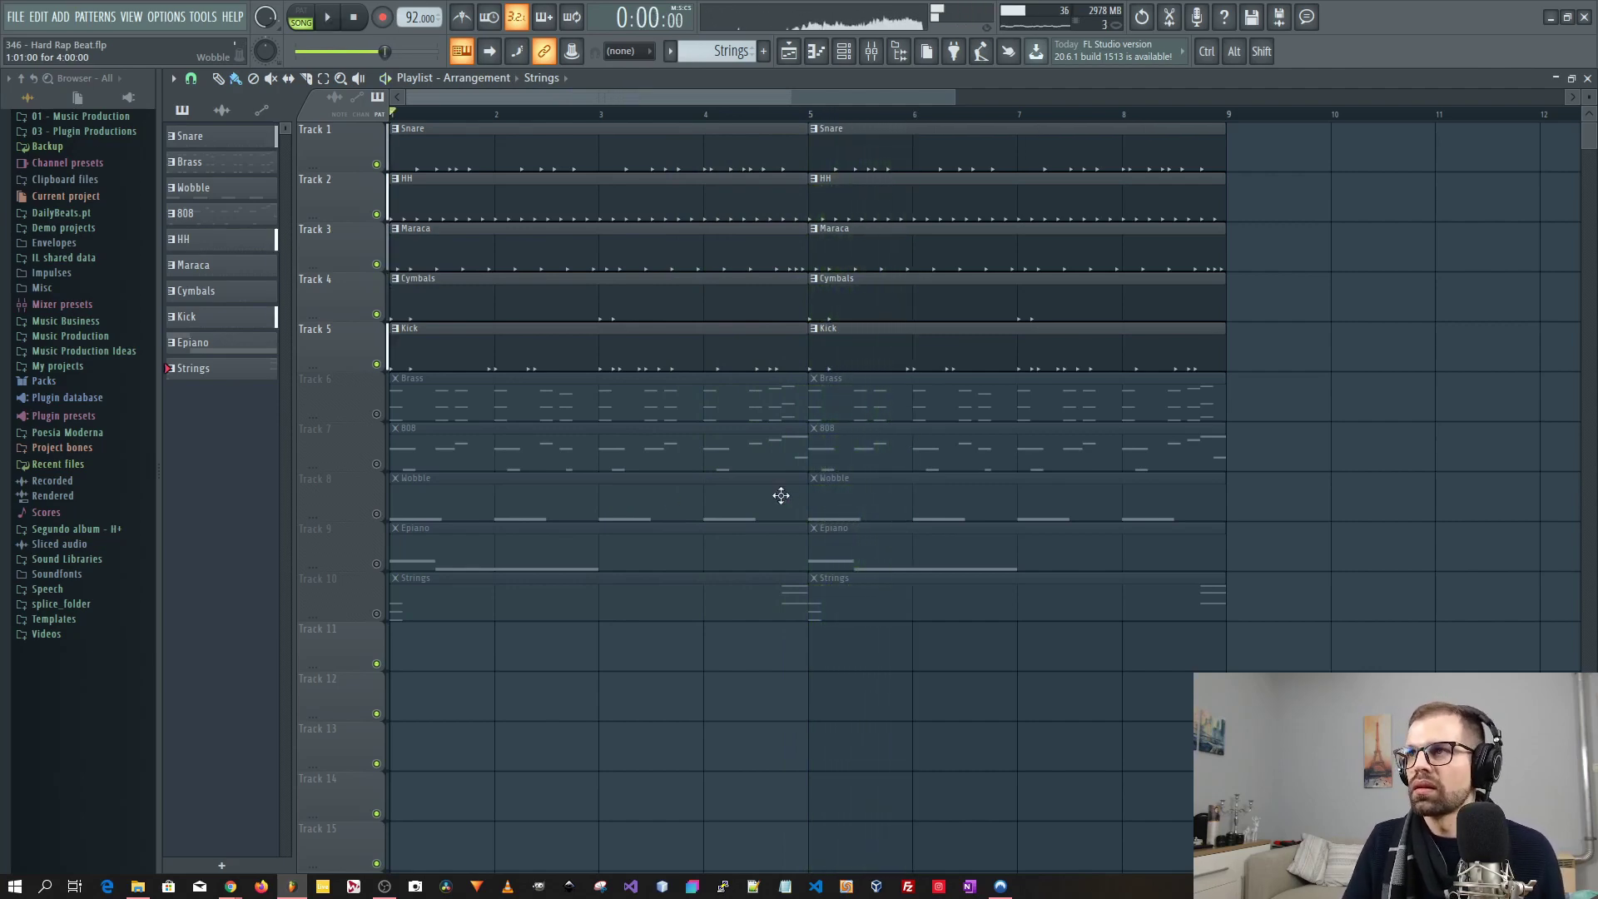
click(378, 415)
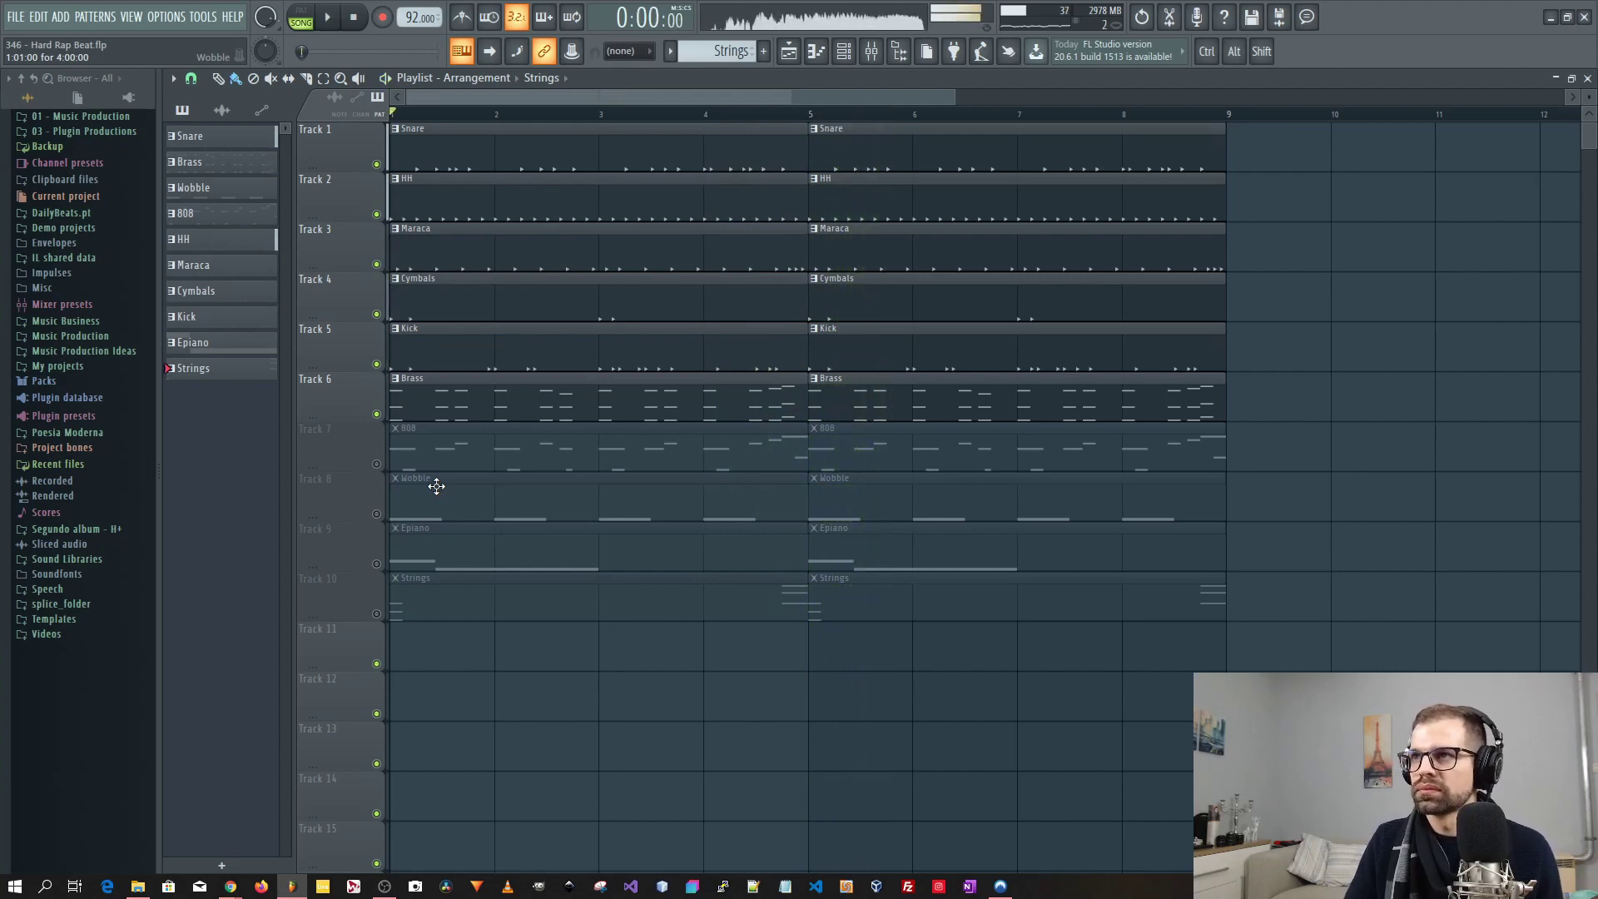
click(376, 464)
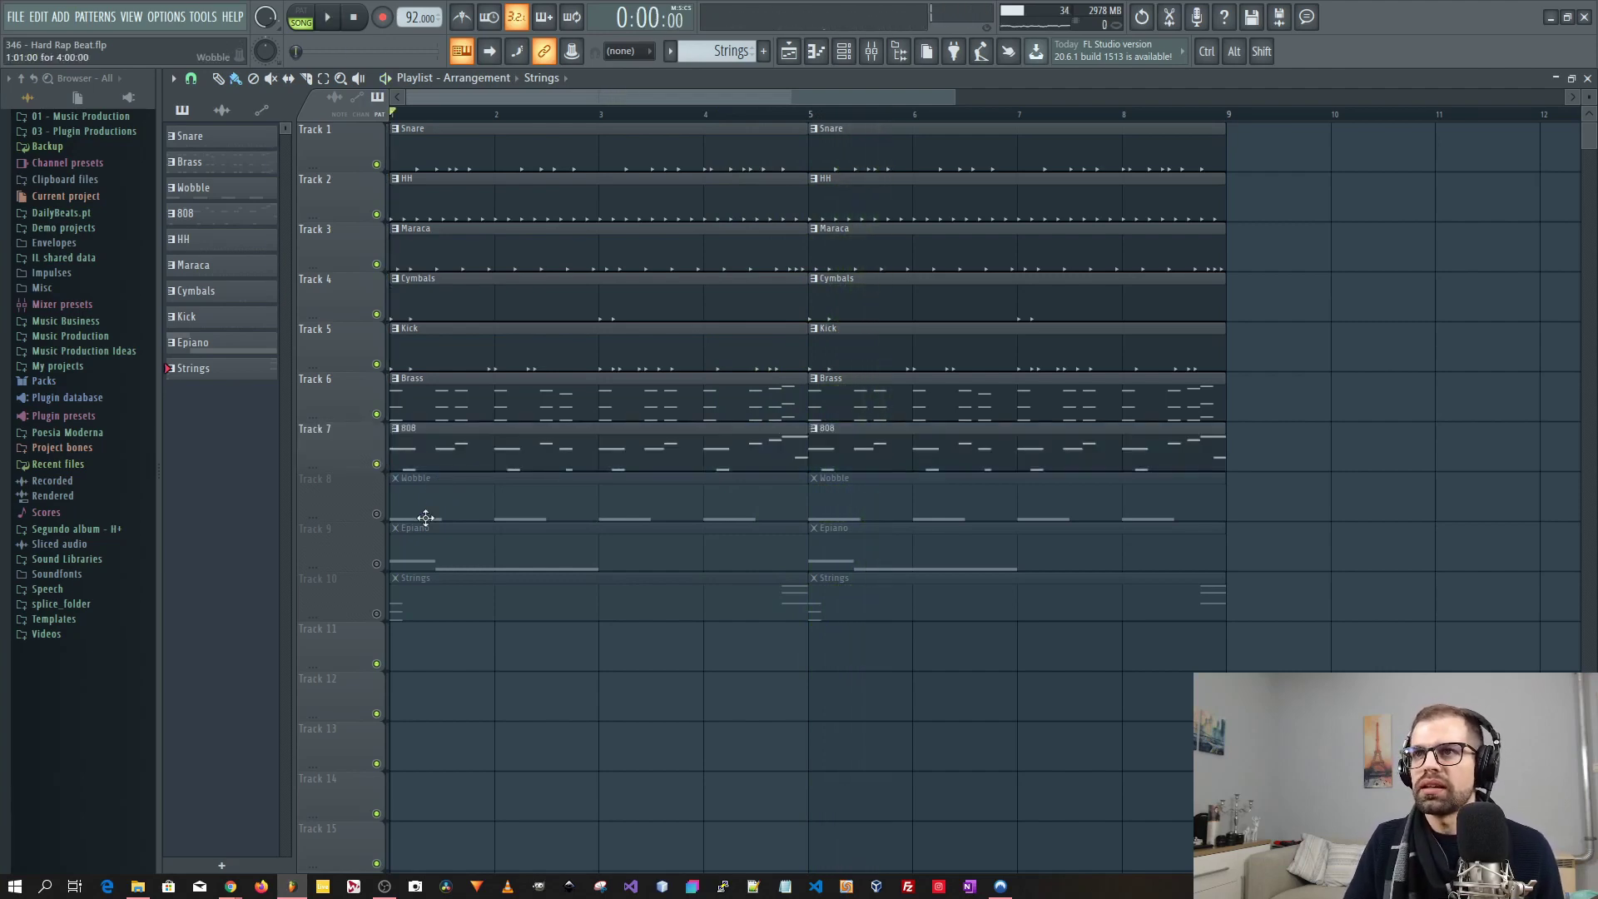
click(377, 513)
shift+scroll(340, 452, down, 1)
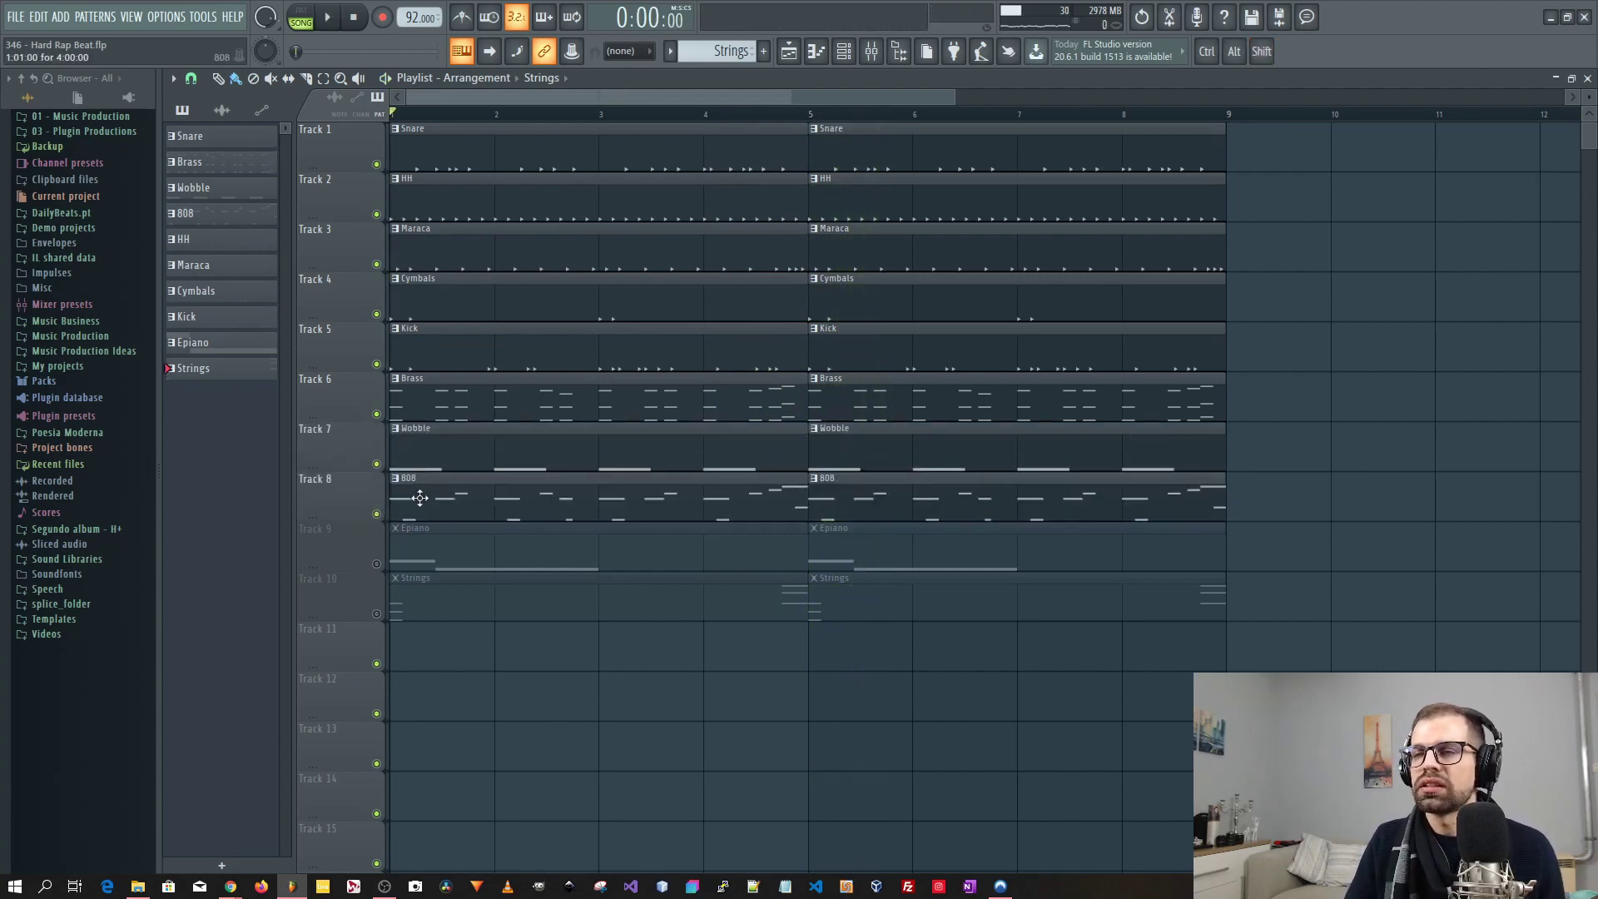
click(378, 515)
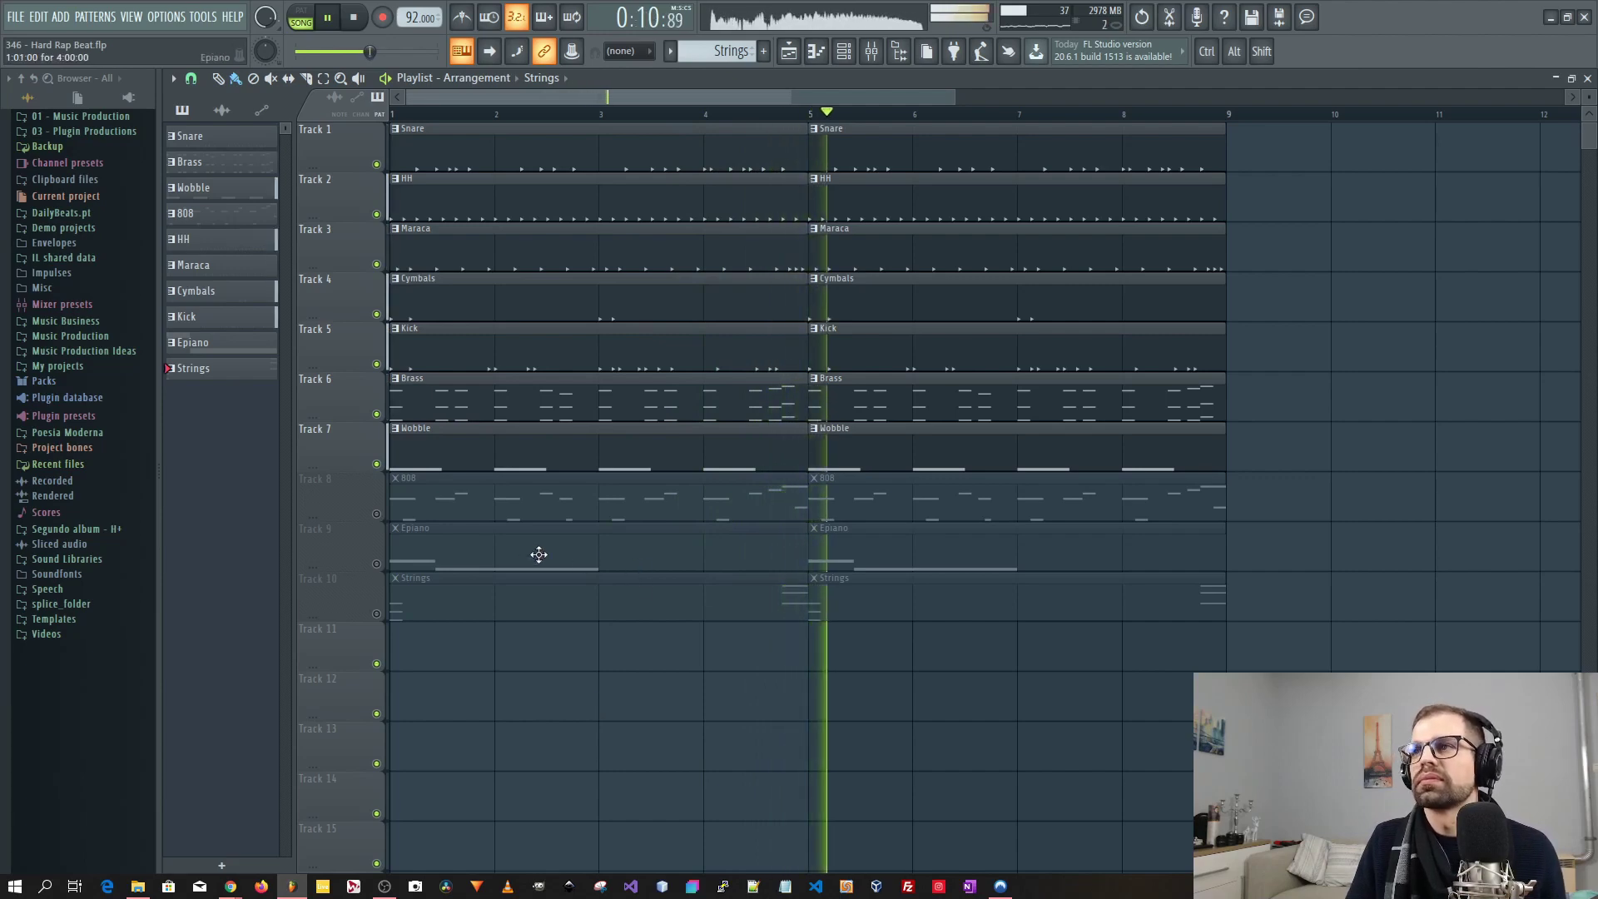
Unmute Tracks 8, 9 and 10 (808, Epiano, Strings) in the Playlist.
click(376, 514)
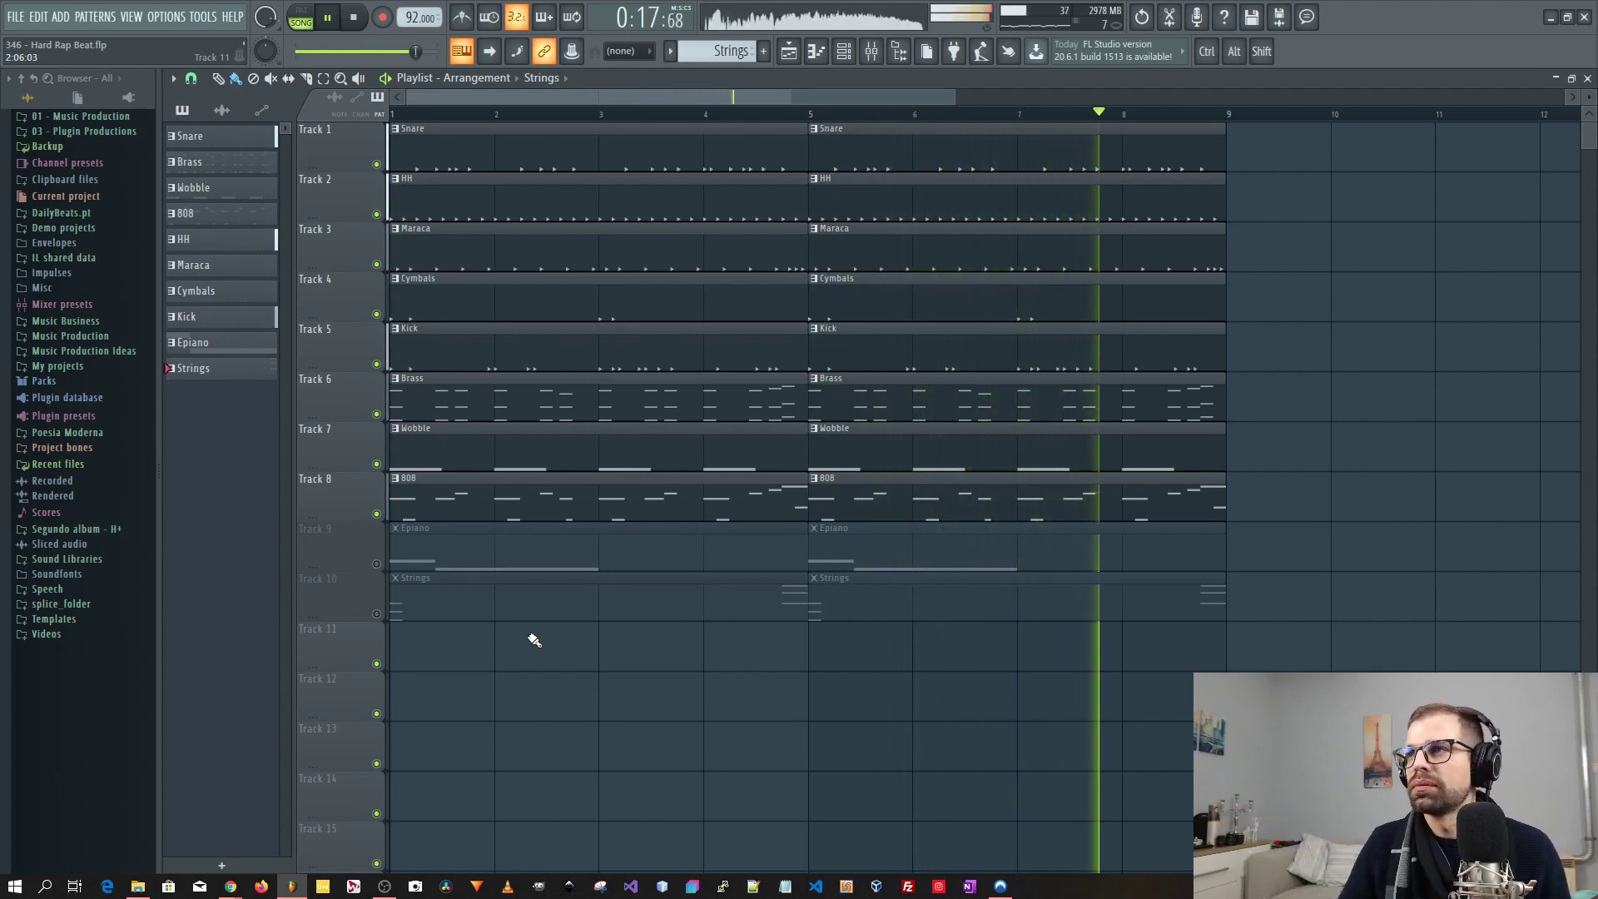
click(377, 564)
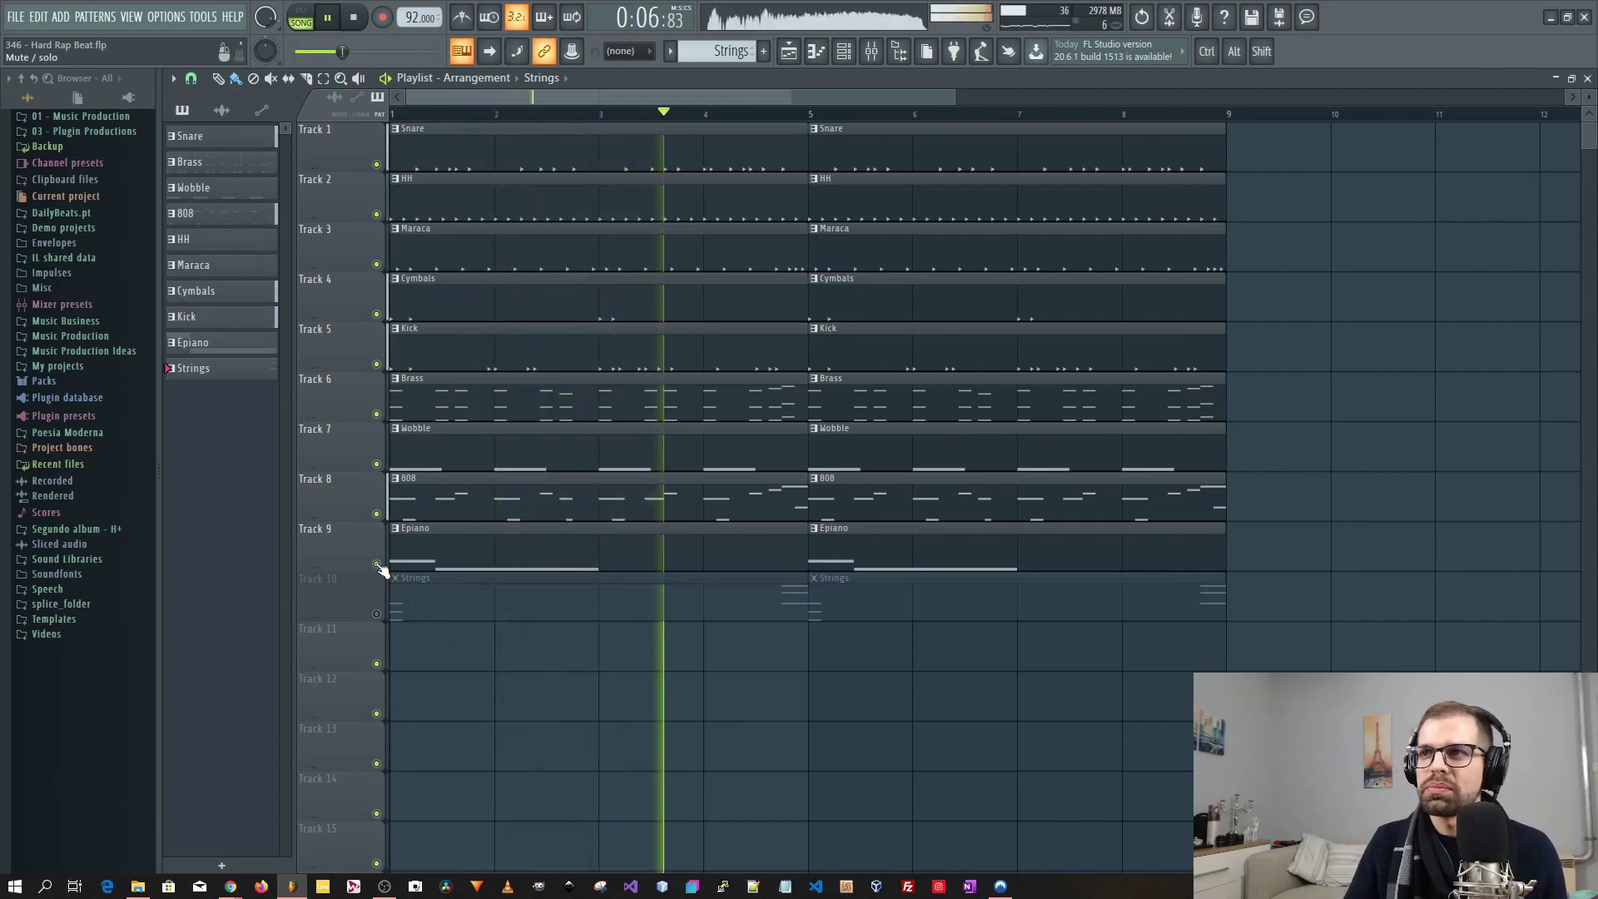
click(379, 614)
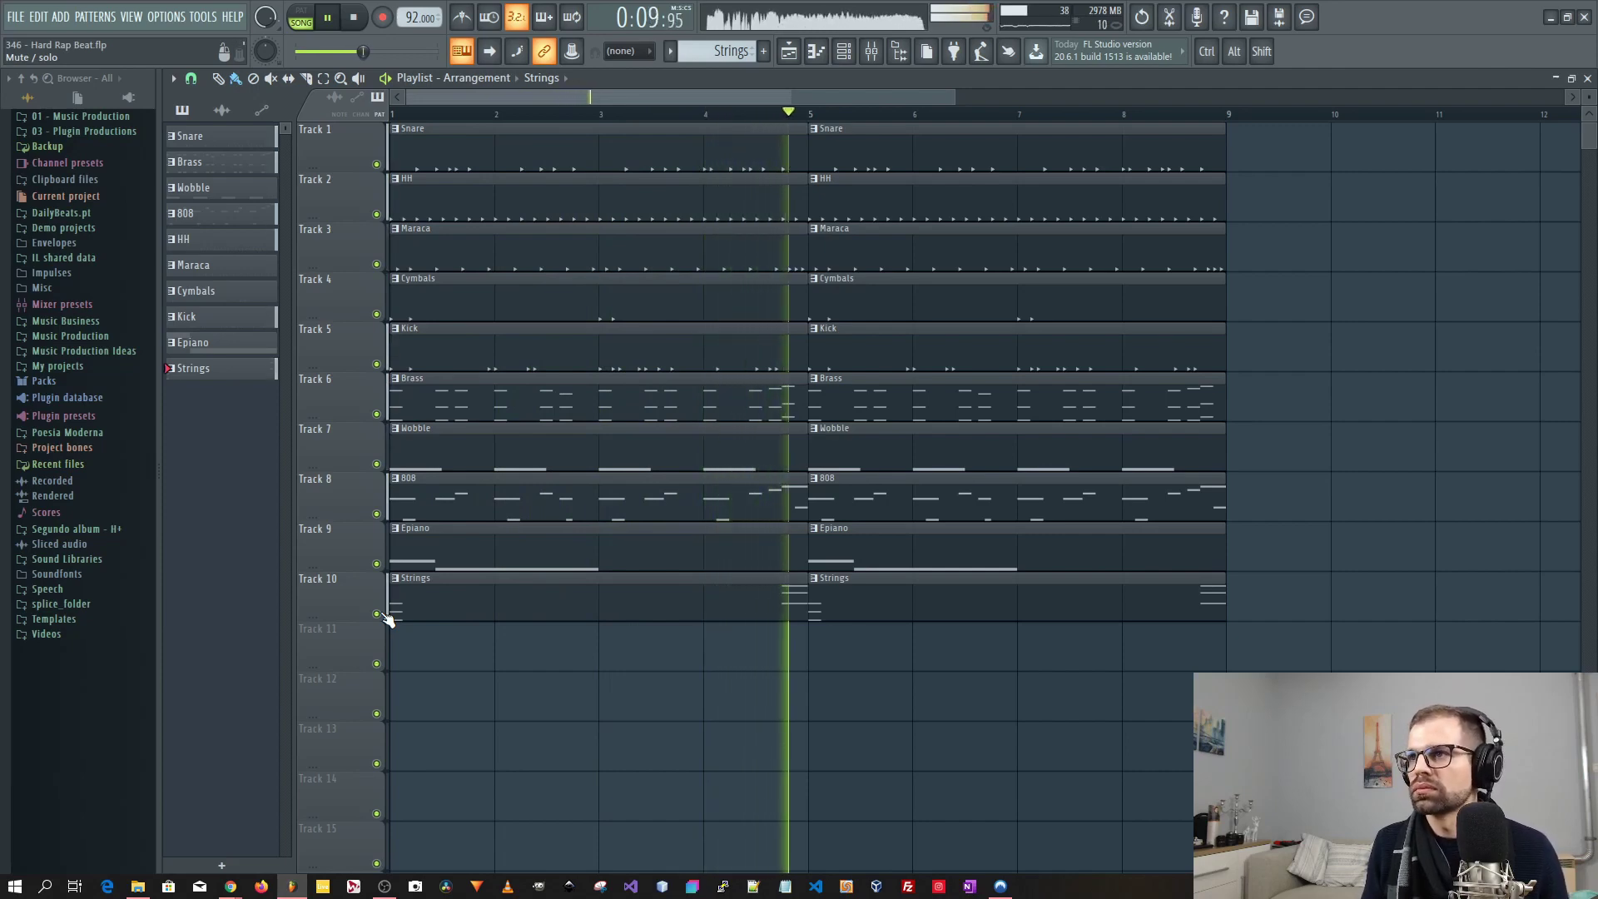
key(space)
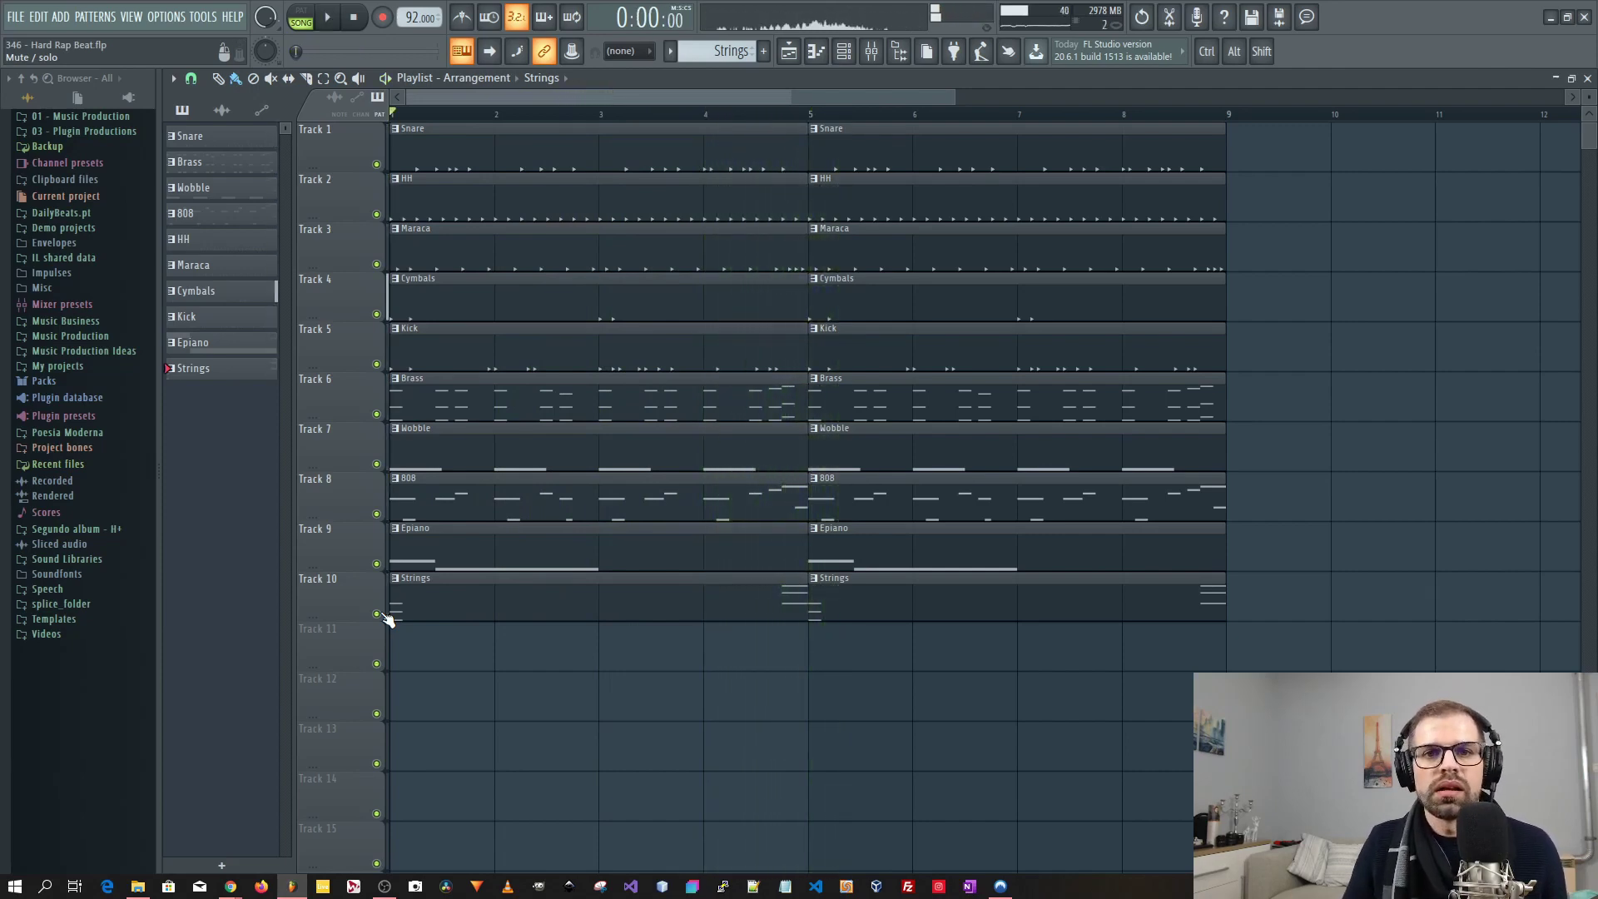